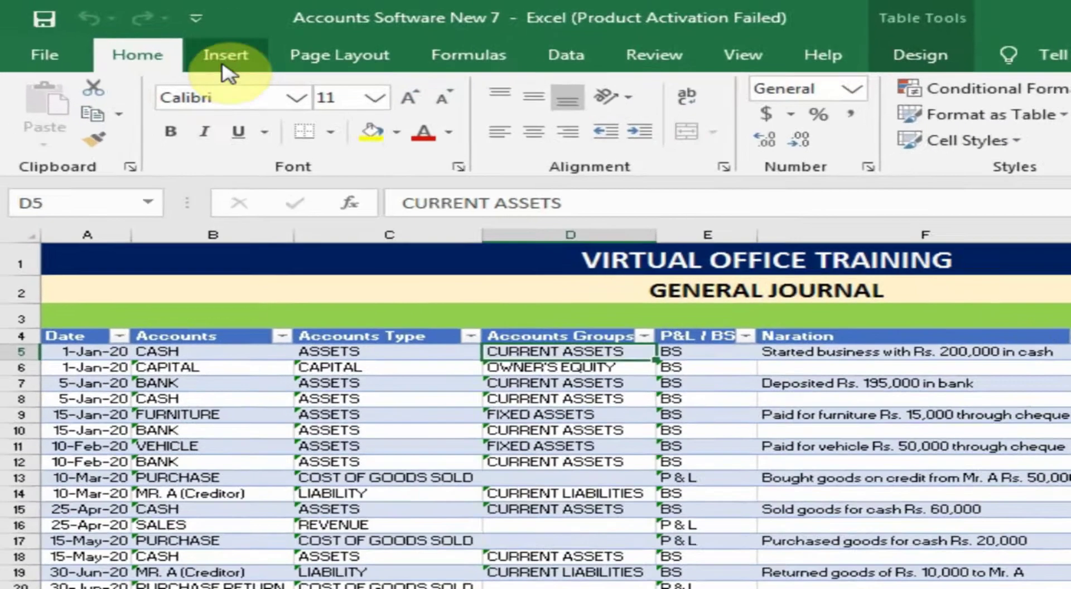
Step: Create a PivotTable from Table1, the general journal data, on a new worksheet
{"action": "left_click", "coordinate": [156, 38]}
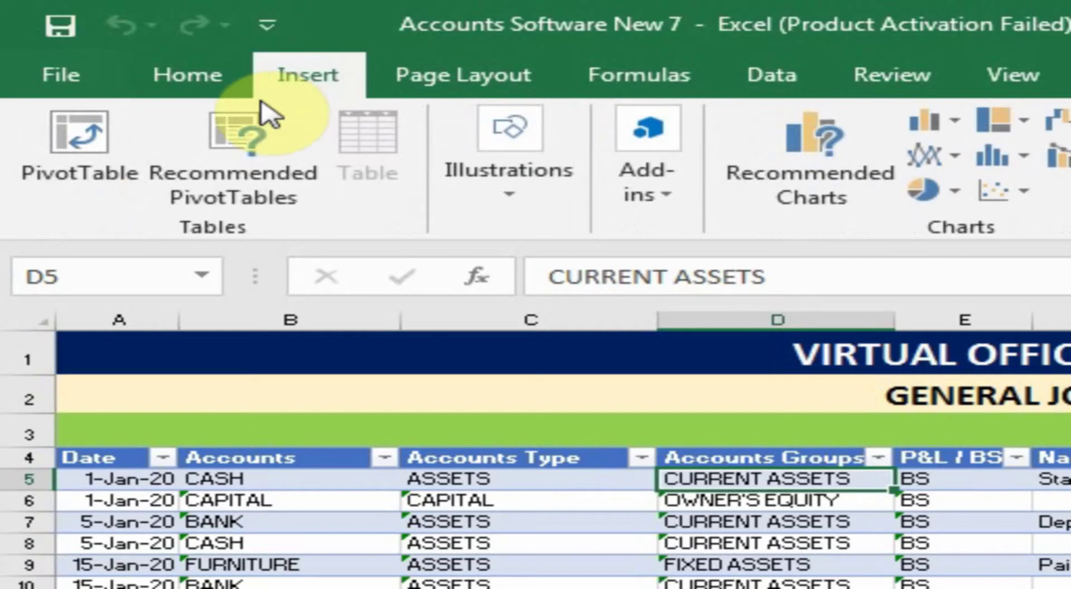
{"action": "left_click", "coordinate": [28, 190]}
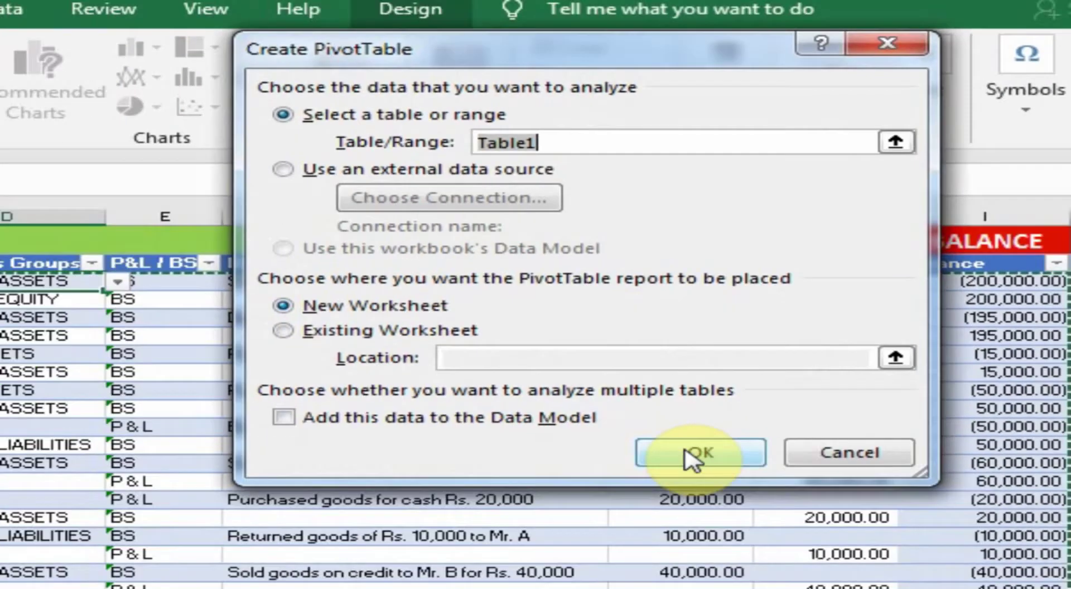
{"action": "left_click", "coordinate": [657, 519]}
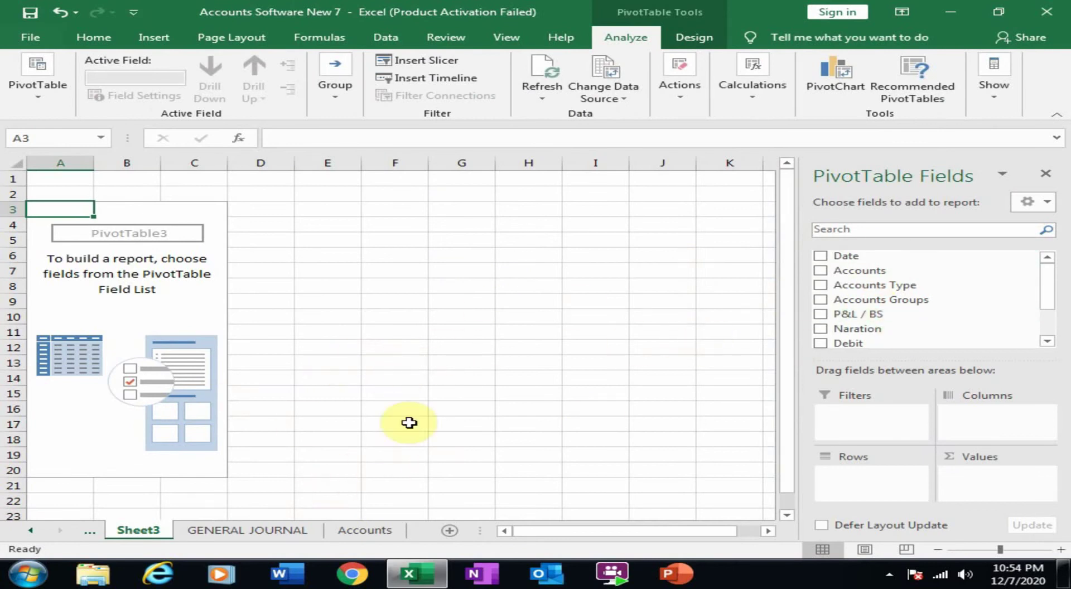
Step: Review the Accounts Groups options offered in cell D5 of the GENERAL JOURNAL sheet, and return to the pivot sheet
{"action": "left_click", "coordinate": [285, 530]}
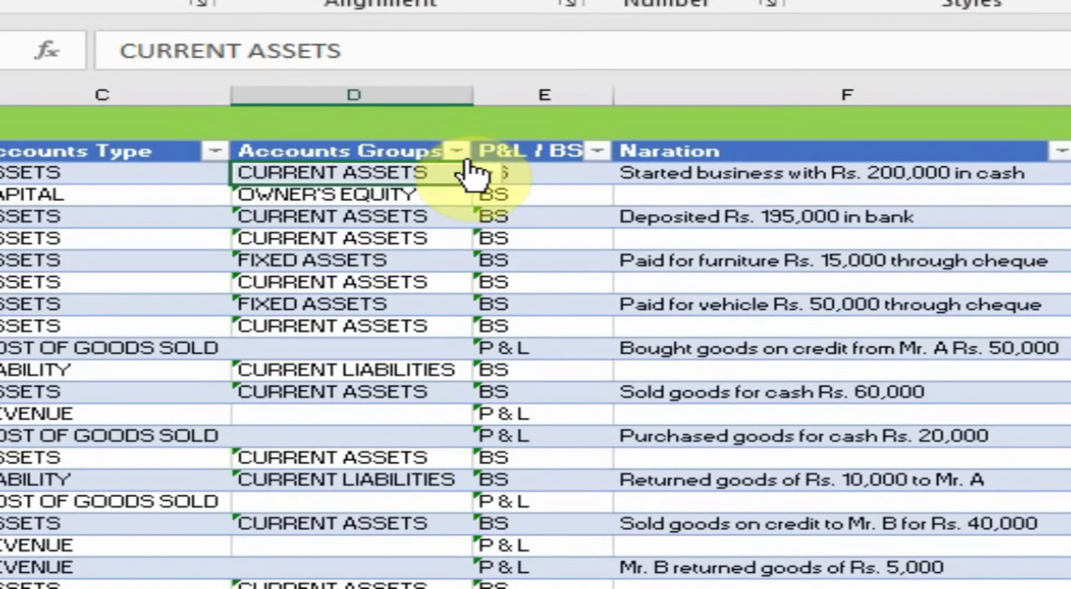
{"action": "left_click", "coordinate": [489, 173]}
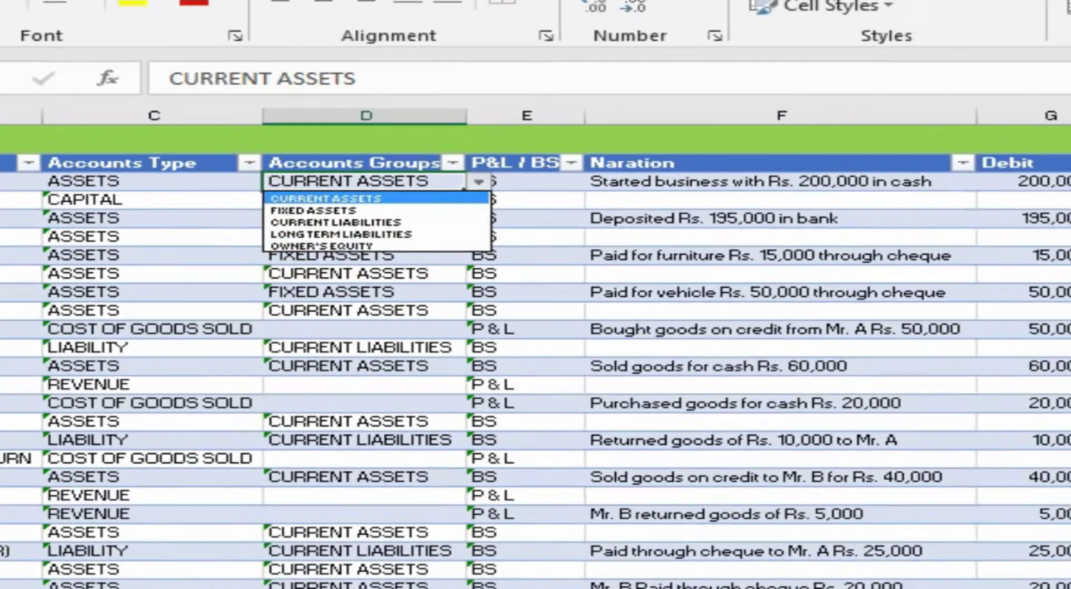
{"action": "left_click", "coordinate": [306, 193]}
{"action": "left_click", "coordinate": [95, 536]}
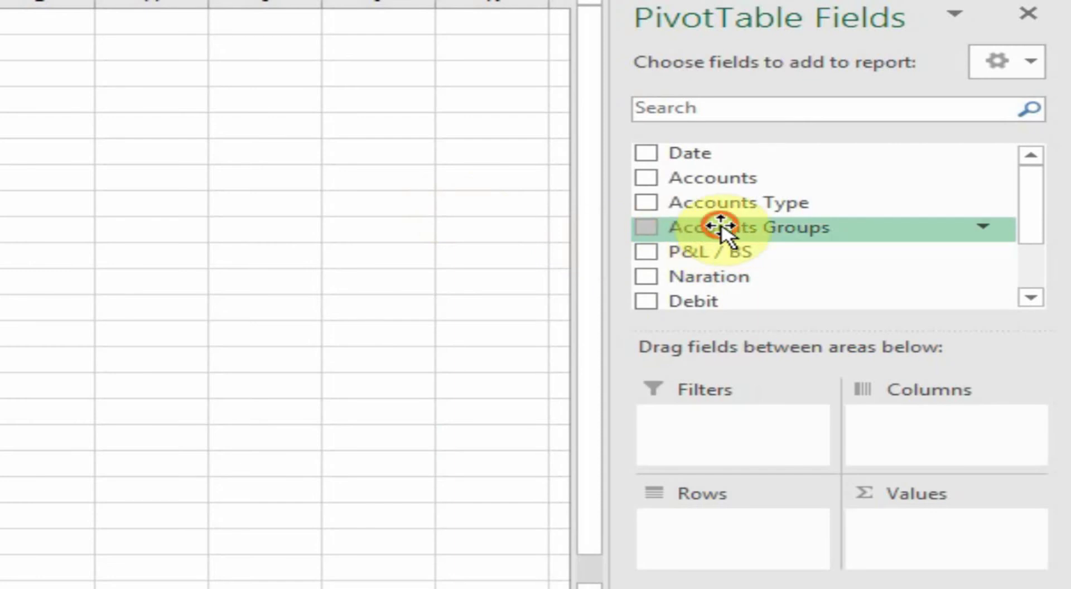
Step: Add Accounts Groups and Accounts as the PivotTable's rows, and Balance as its summed value
{"action": "left_click_drag", "start_coordinate": [720, 226], "coordinate": [742, 535]}
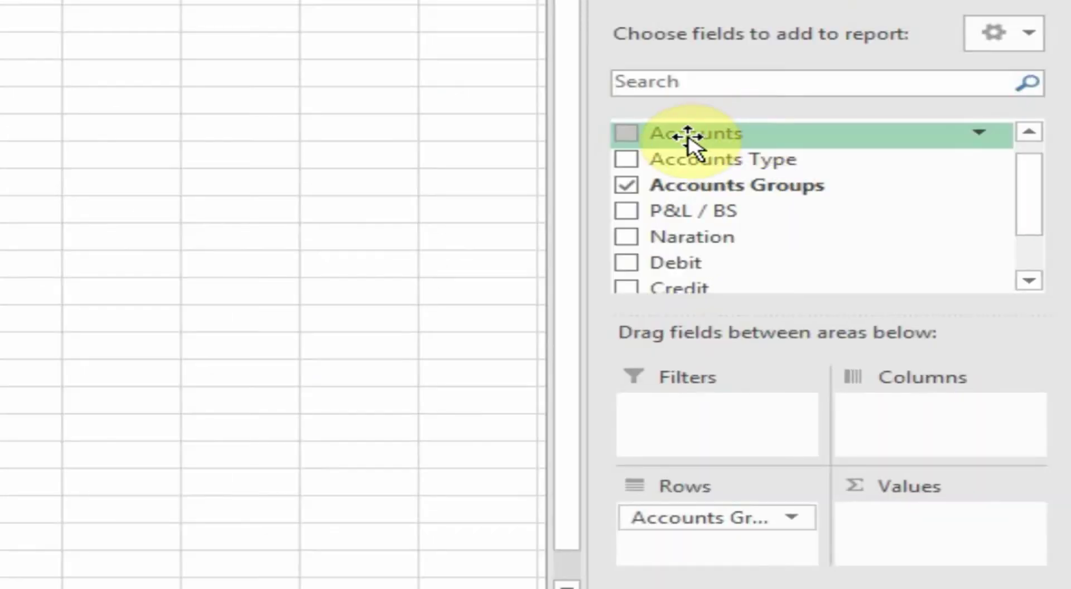
{"action": "left_click_drag", "start_coordinate": [673, 136], "coordinate": [687, 562]}
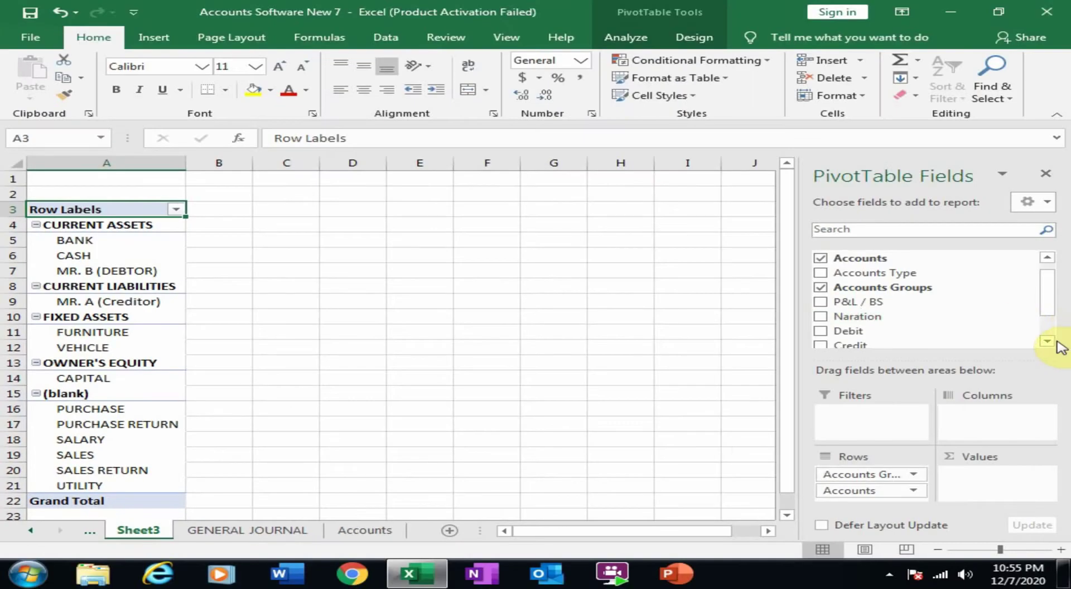
{"action": "left_click", "coordinate": [1052, 351]}
{"action": "left_click_drag", "start_coordinate": [944, 338], "coordinate": [975, 484]}
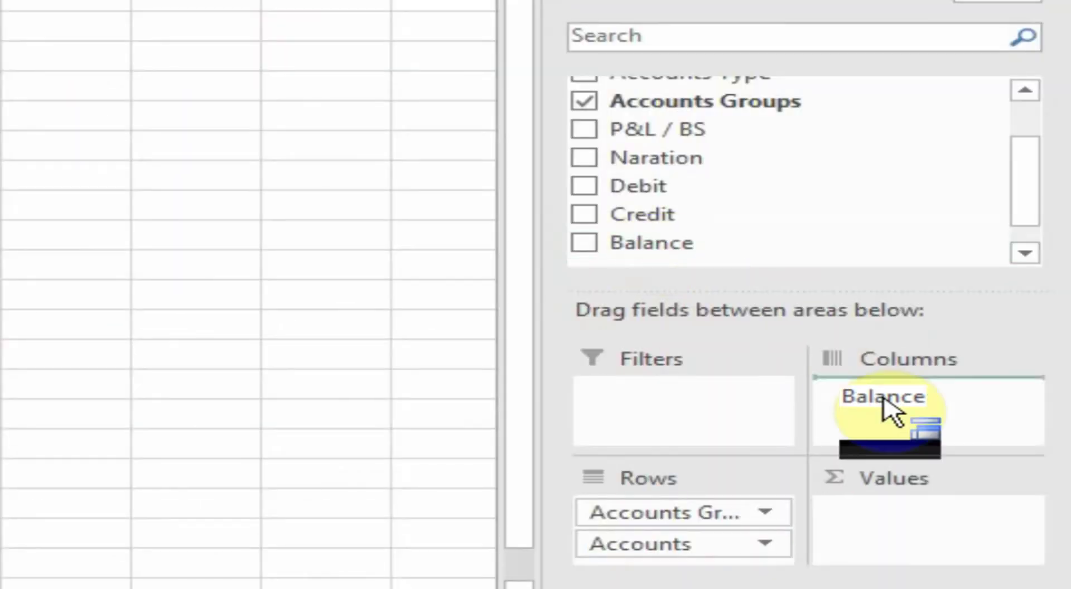
{"action": "left_click_drag", "start_coordinate": [899, 524], "coordinate": [887, 530]}
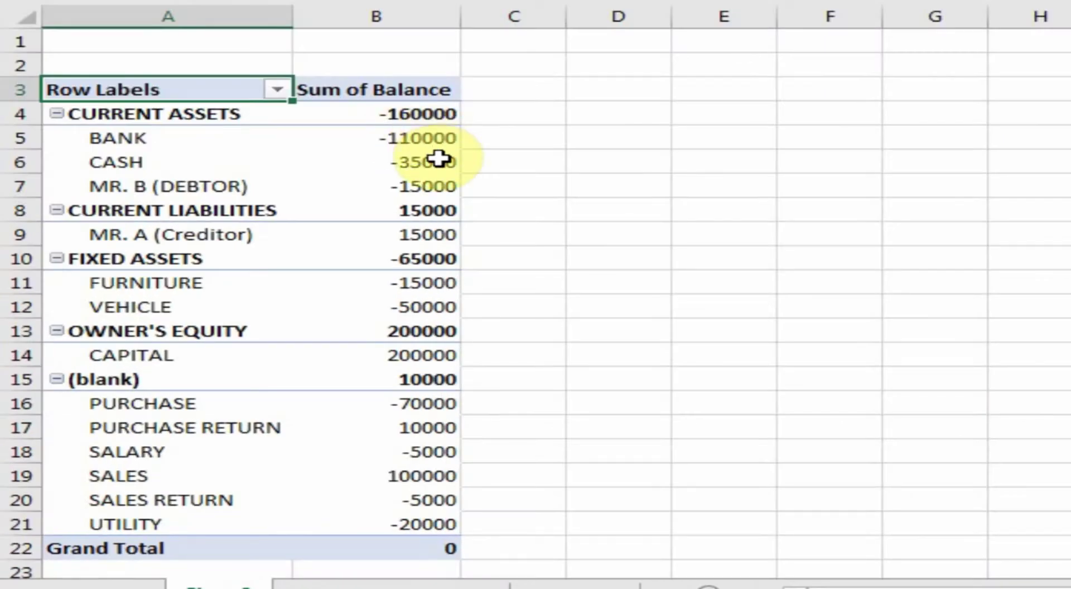
Step: Insert a blank line after each item in the PivotTable
{"action": "mouse_move", "coordinate": [279, 253]}
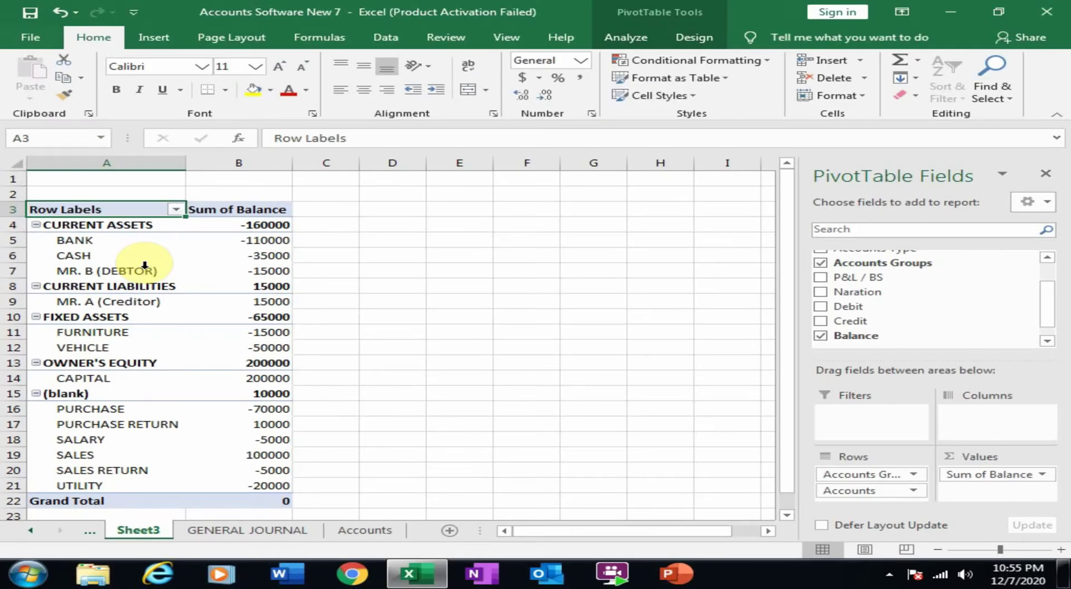
{"action": "left_click", "coordinate": [145, 264]}
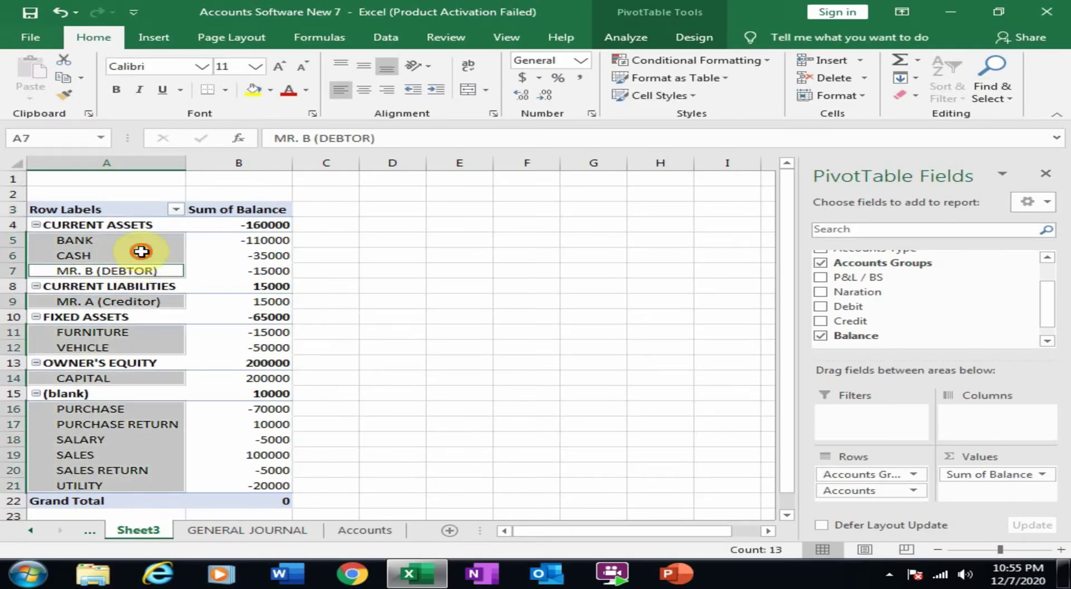
{"action": "left_click", "coordinate": [141, 253]}
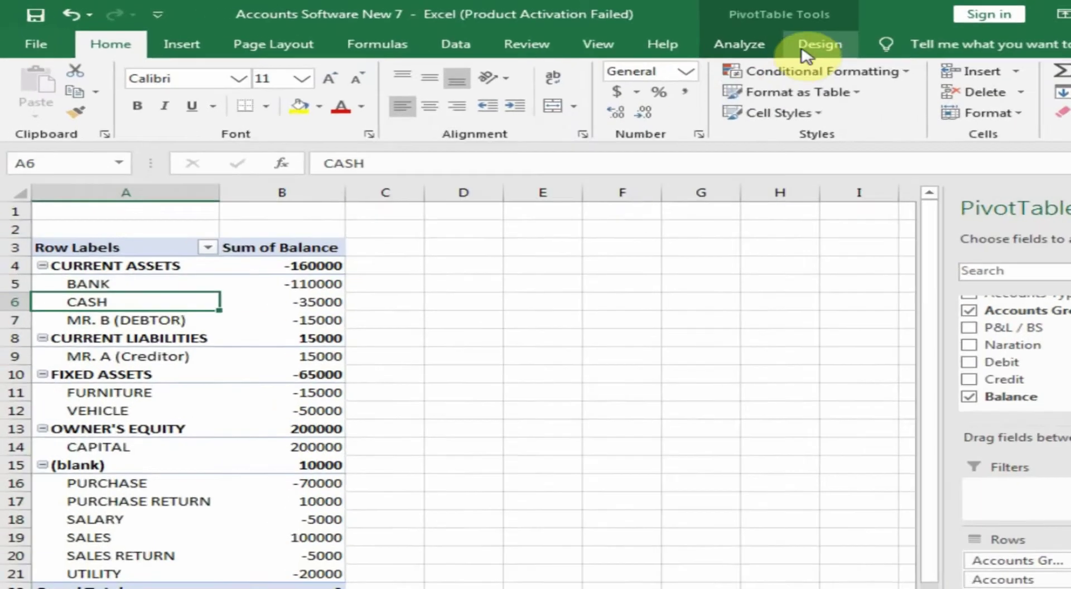
{"action": "left_click", "coordinate": [694, 37]}
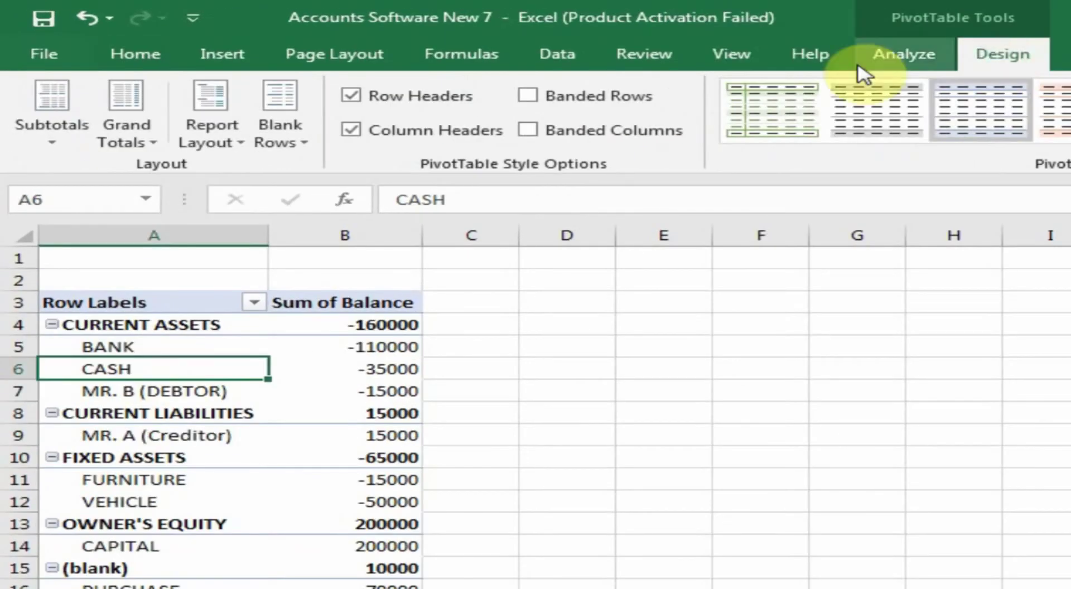
{"action": "left_click", "coordinate": [285, 144]}
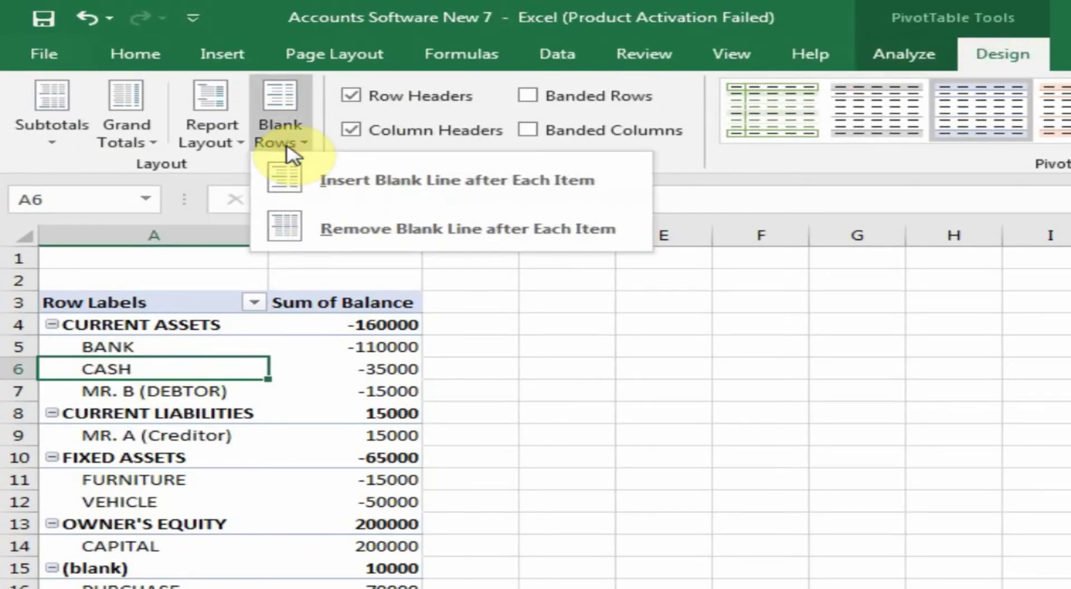
{"action": "left_click", "coordinate": [371, 192]}
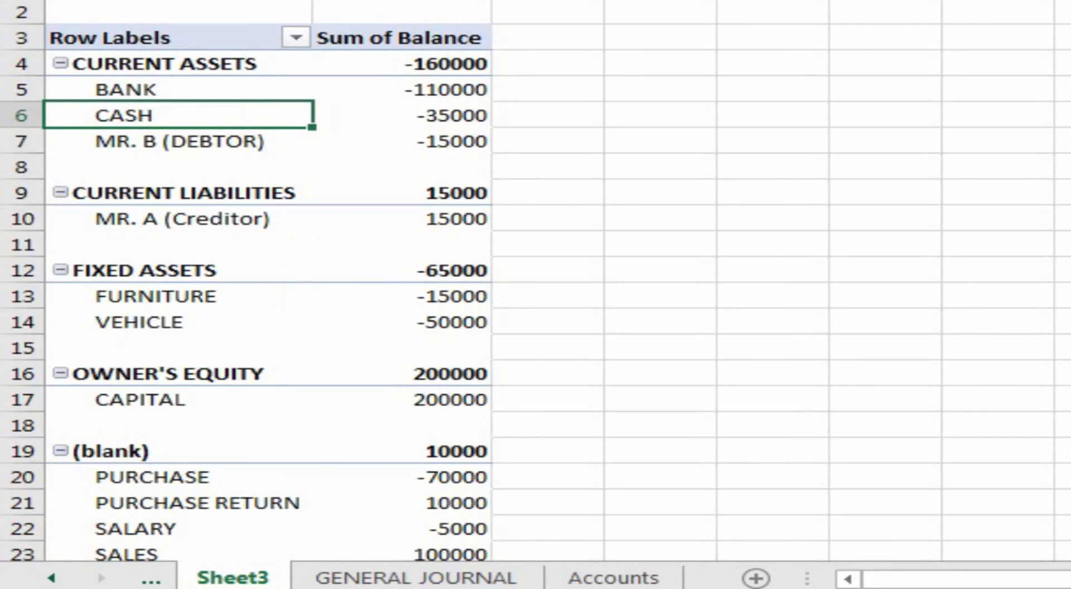
{"action": "scroll", "coordinate": [510, 277], "scroll_direction": "down", "scroll_amount": 2}
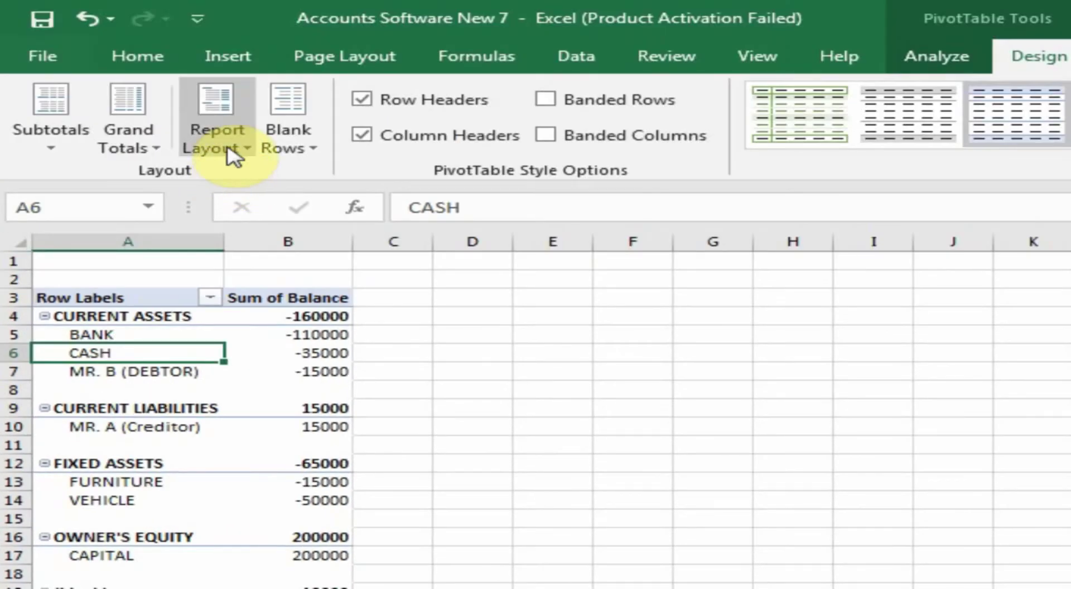
Step: Show the PivotTable in tabular form and turn grand totals off for rows and columns
{"action": "left_click", "coordinate": [233, 154]}
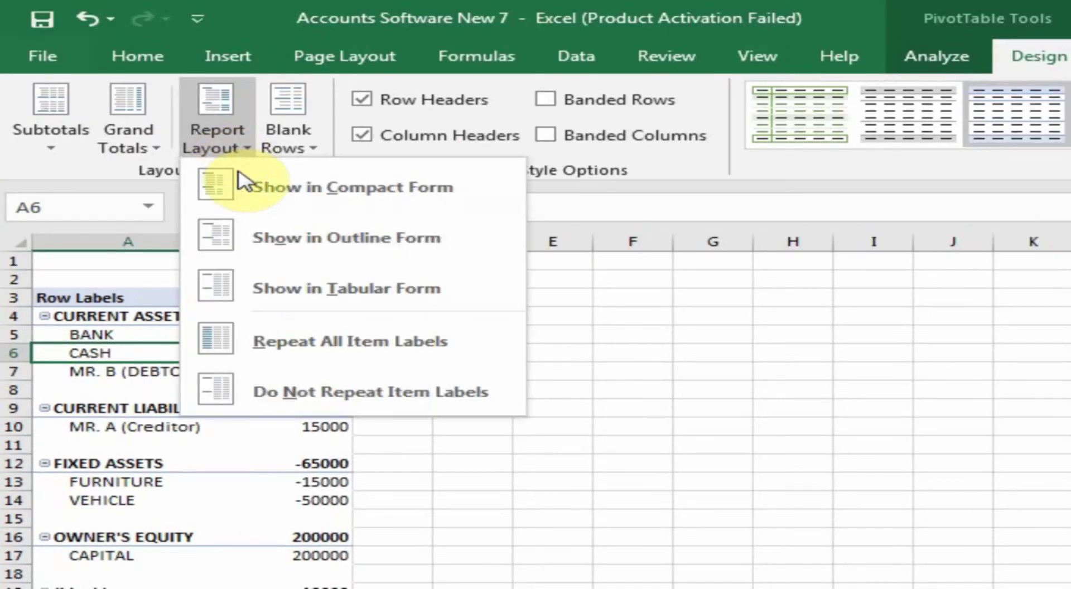
{"action": "left_click", "coordinate": [305, 306]}
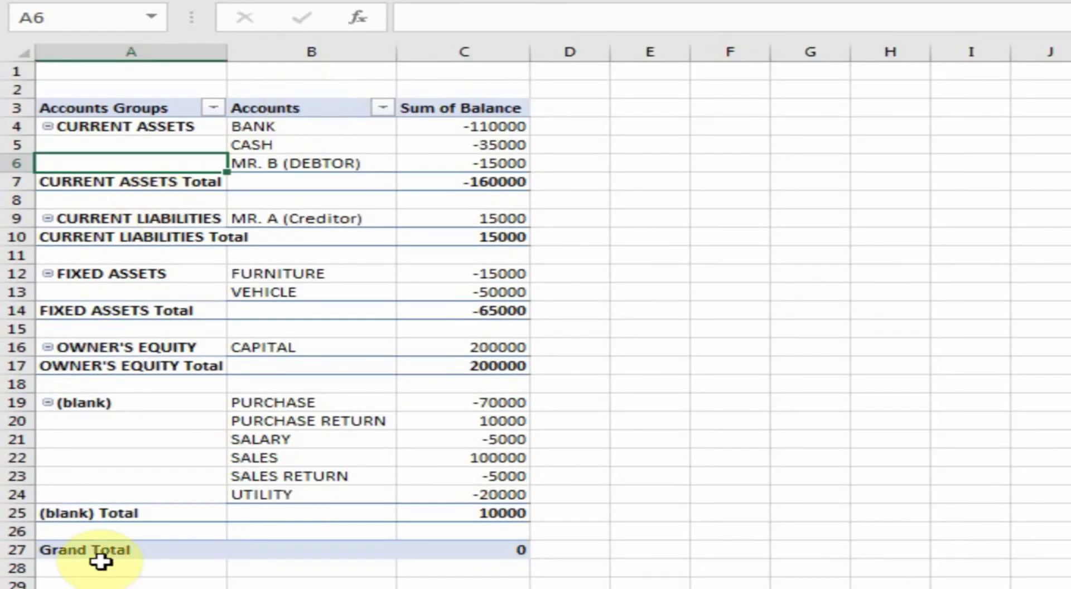
{"action": "left_click", "coordinate": [71, 554]}
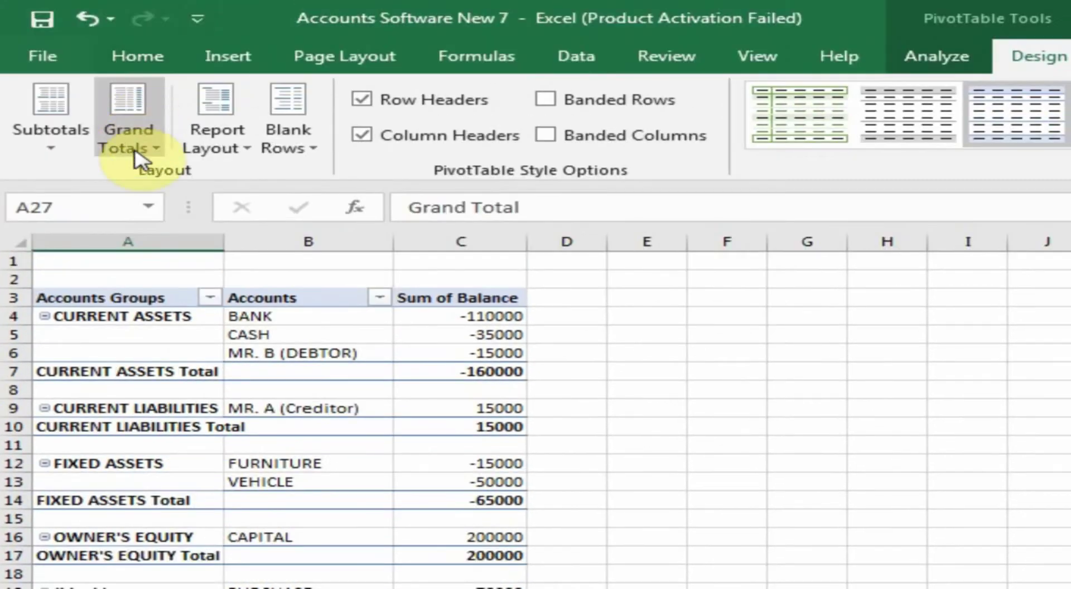
{"action": "left_click", "coordinate": [135, 151]}
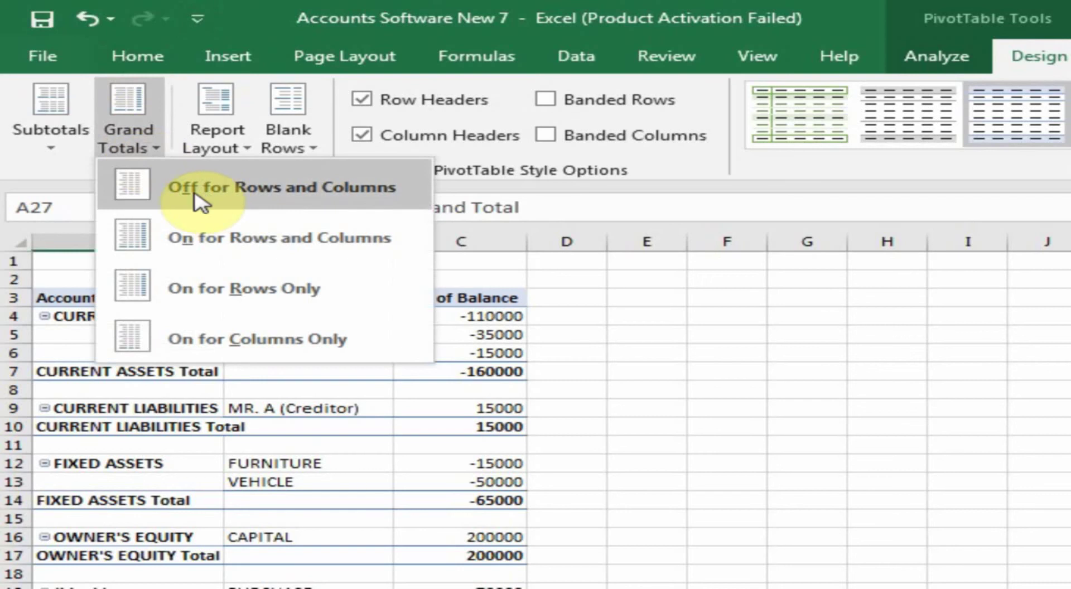
{"action": "left_click", "coordinate": [179, 202]}
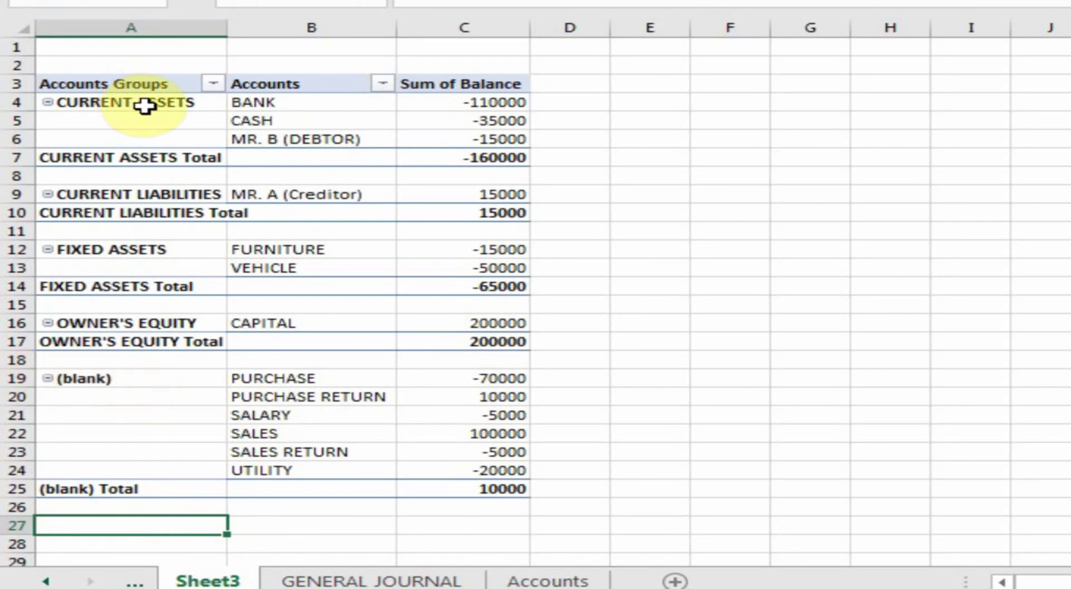
Step: Review the subtotal rows of each account group in the PivotTable, down to the (blank) group
{"action": "left_click", "coordinate": [491, 163]}
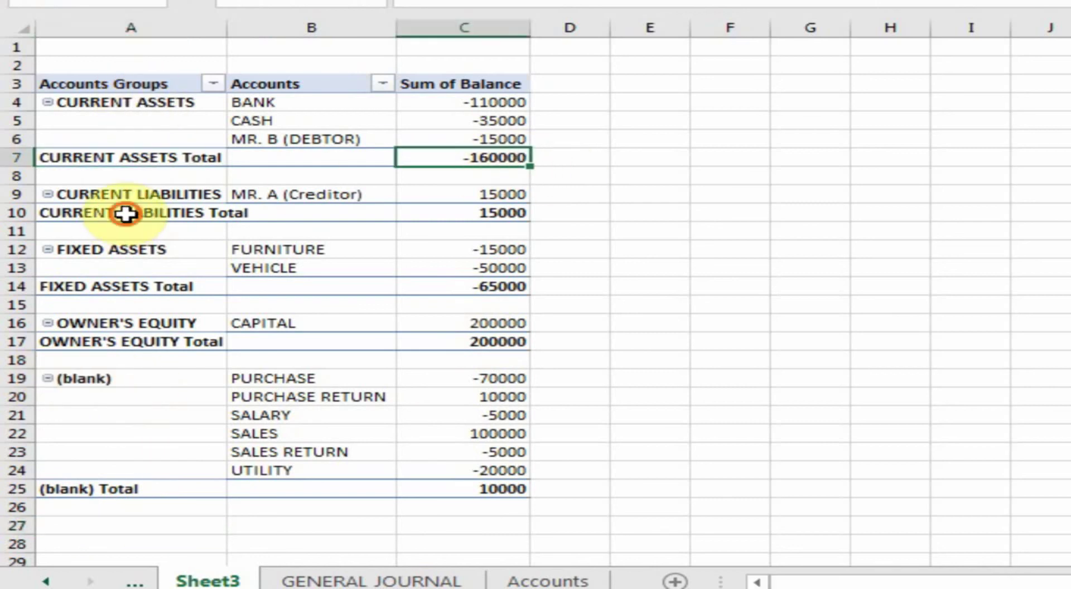
{"action": "left_click_drag", "start_coordinate": [126, 214], "coordinate": [487, 211]}
{"action": "left_click", "coordinate": [90, 241]}
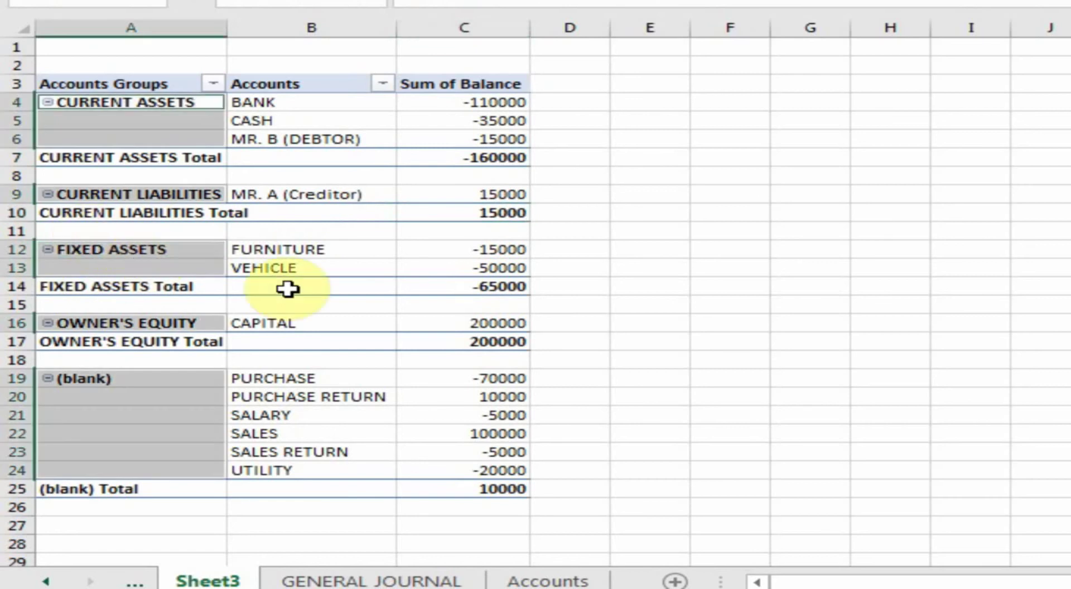
{"action": "left_click", "coordinate": [208, 289]}
{"action": "left_click_drag", "start_coordinate": [115, 342], "coordinate": [490, 339]}
{"action": "left_click", "coordinate": [83, 379]}
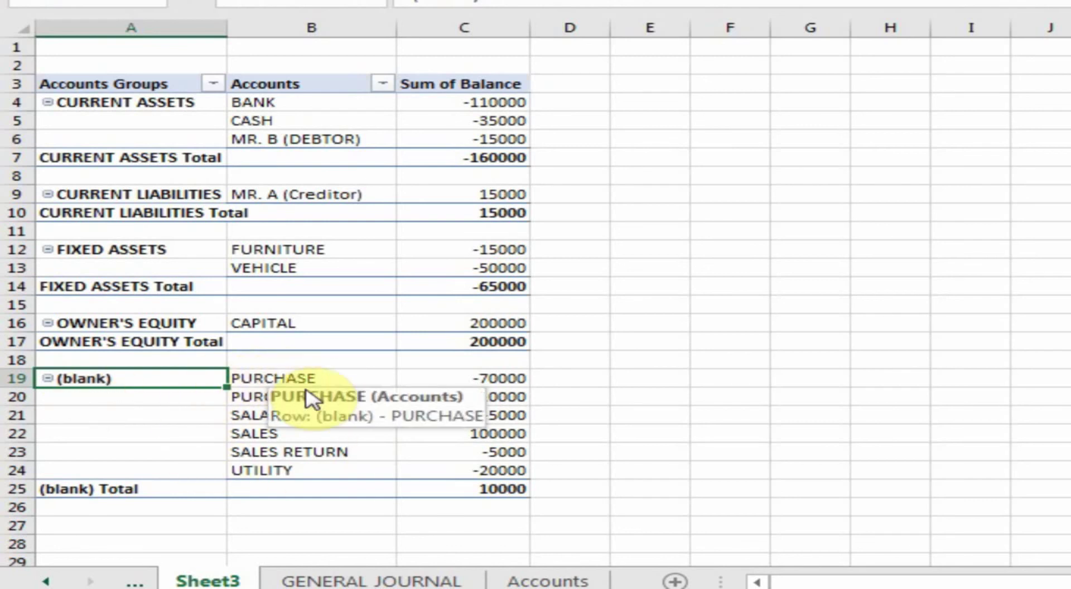
Step: Check the GENERAL JOURNAL for P & L entries without an account group, and return to Sheet3
{"action": "left_click", "coordinate": [357, 582]}
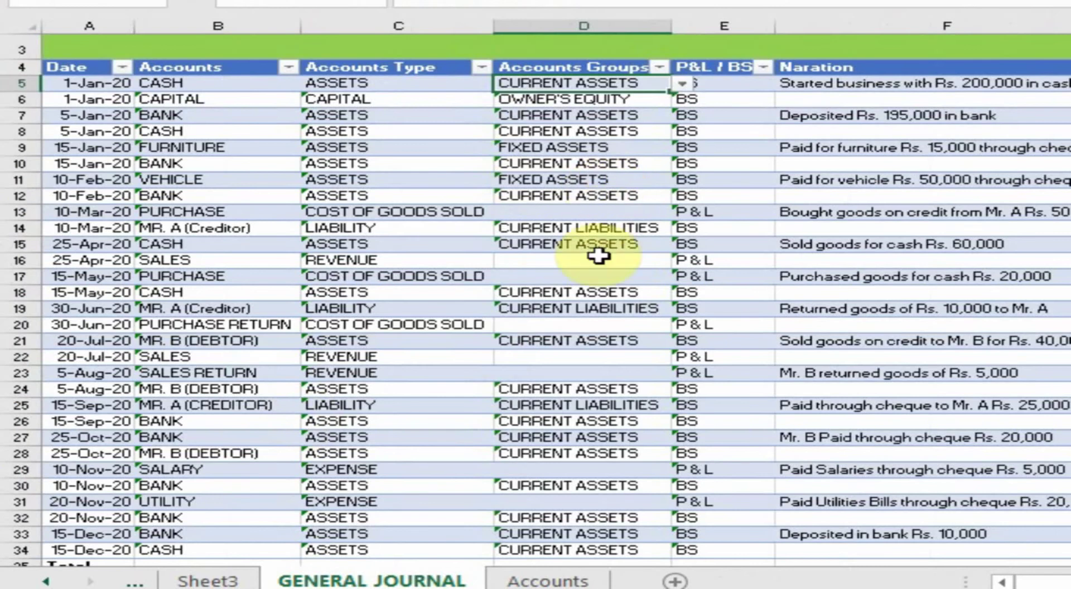
{"action": "left_click", "coordinate": [563, 212]}
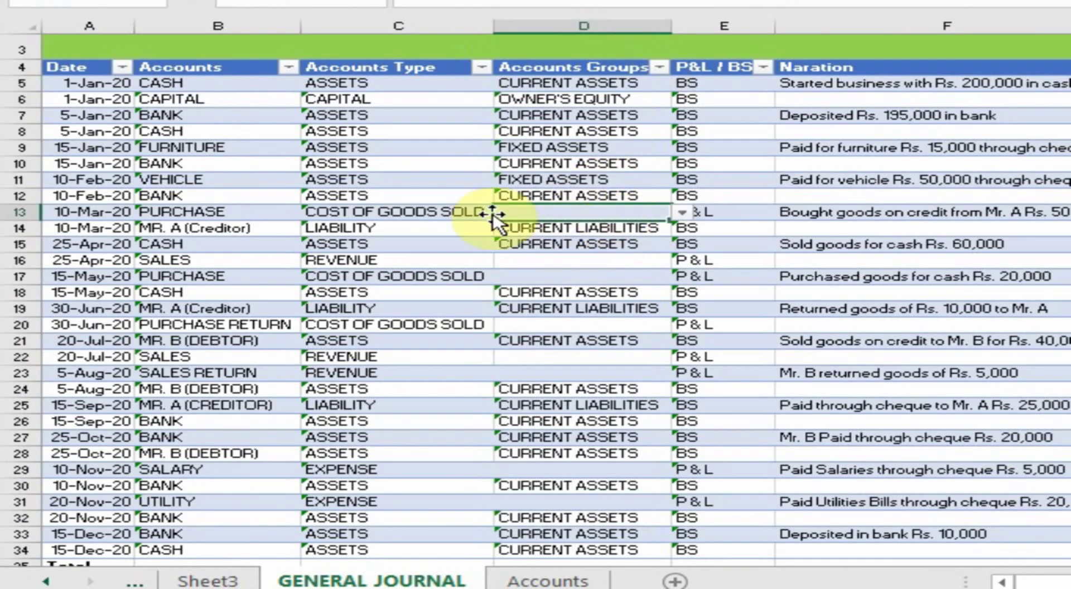
{"action": "left_click", "coordinate": [737, 212]}
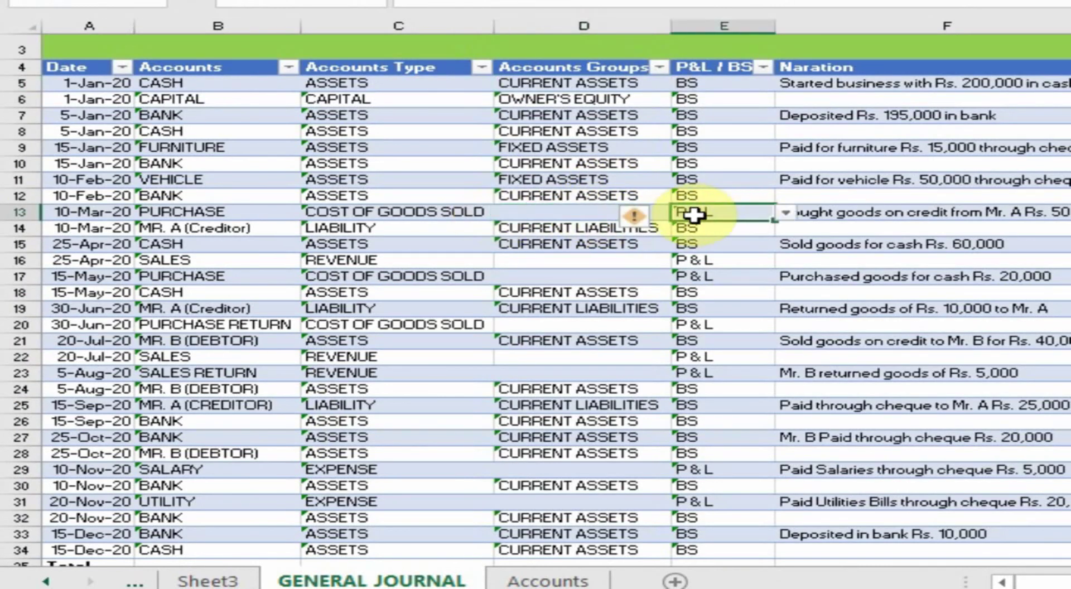
{"action": "left_click", "coordinate": [611, 261]}
{"action": "left_click", "coordinate": [211, 582]}
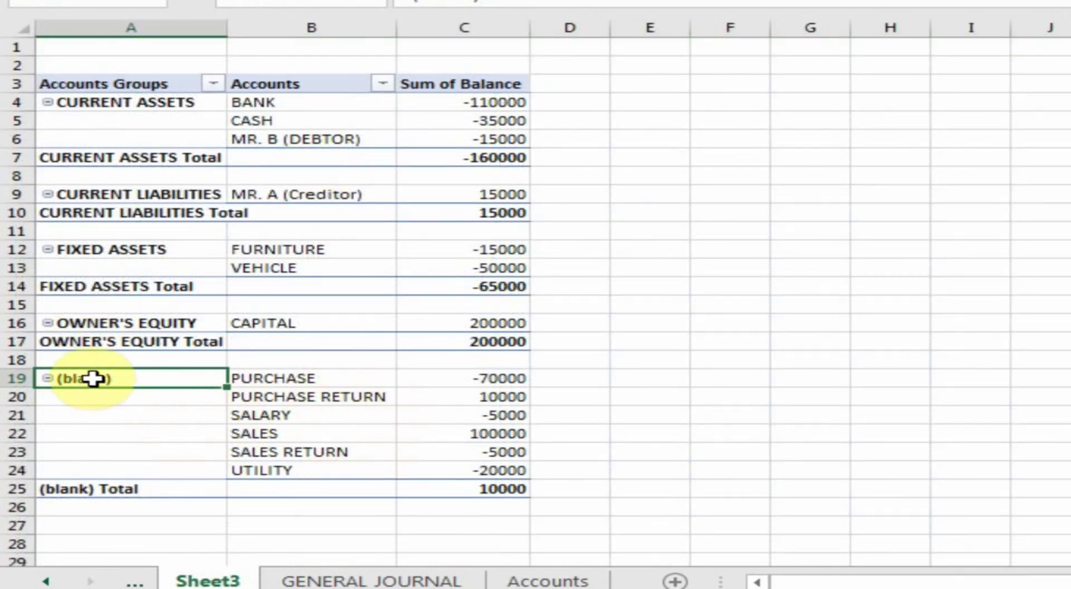
Step: Collapse the (blank) account group in the PivotTable and rename it RETAIN EARNINGS
{"action": "left_click", "coordinate": [47, 380]}
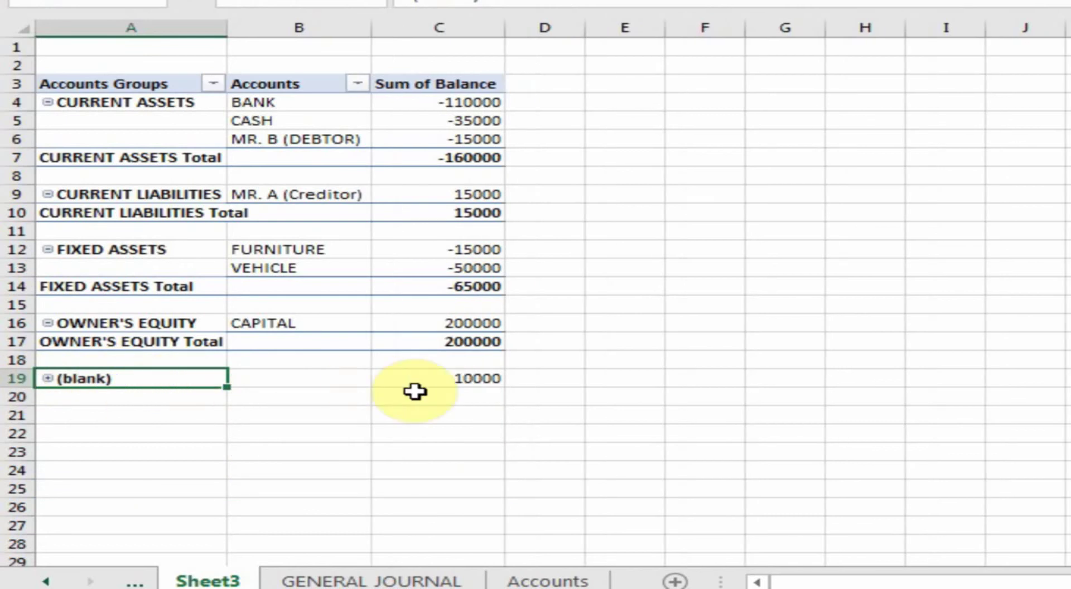
{"action": "left_click", "coordinate": [481, 380]}
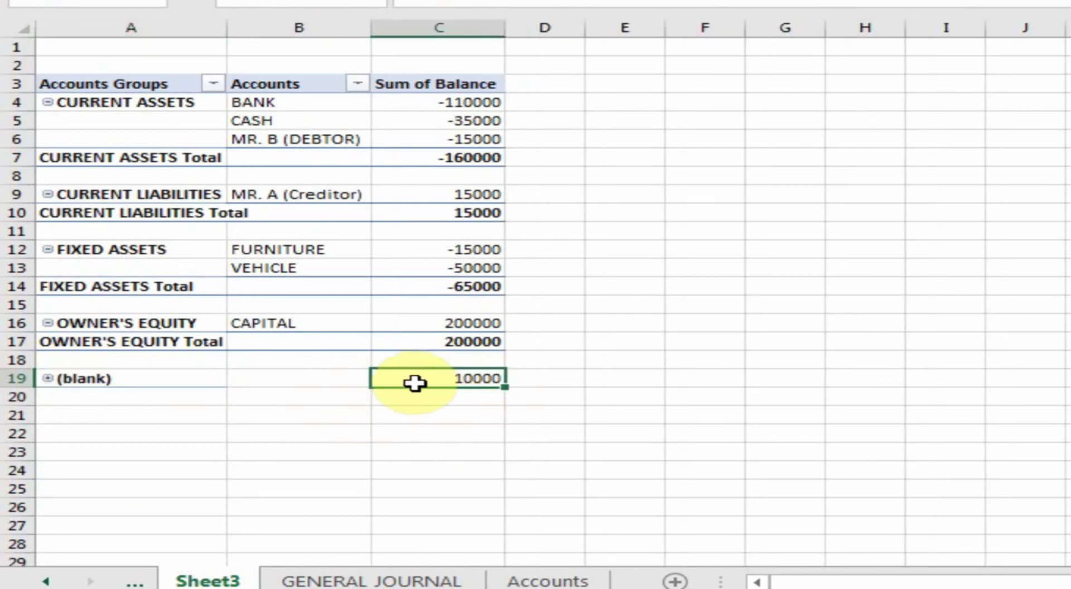
{"action": "left_click", "coordinate": [103, 379]}
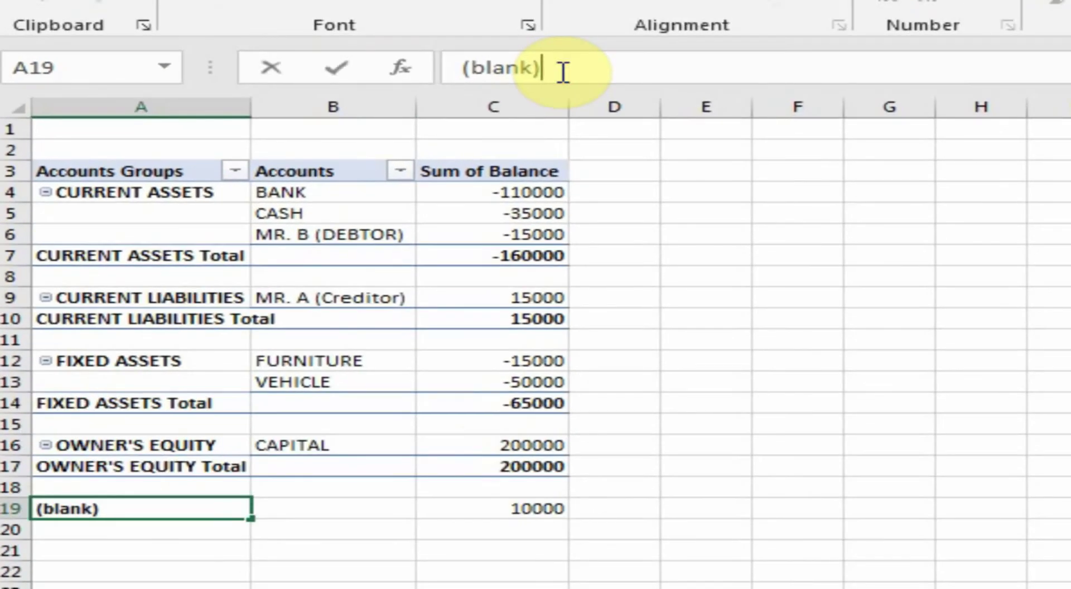
{"action": "left_click_drag", "start_coordinate": [564, 73], "coordinate": [452, 50]}
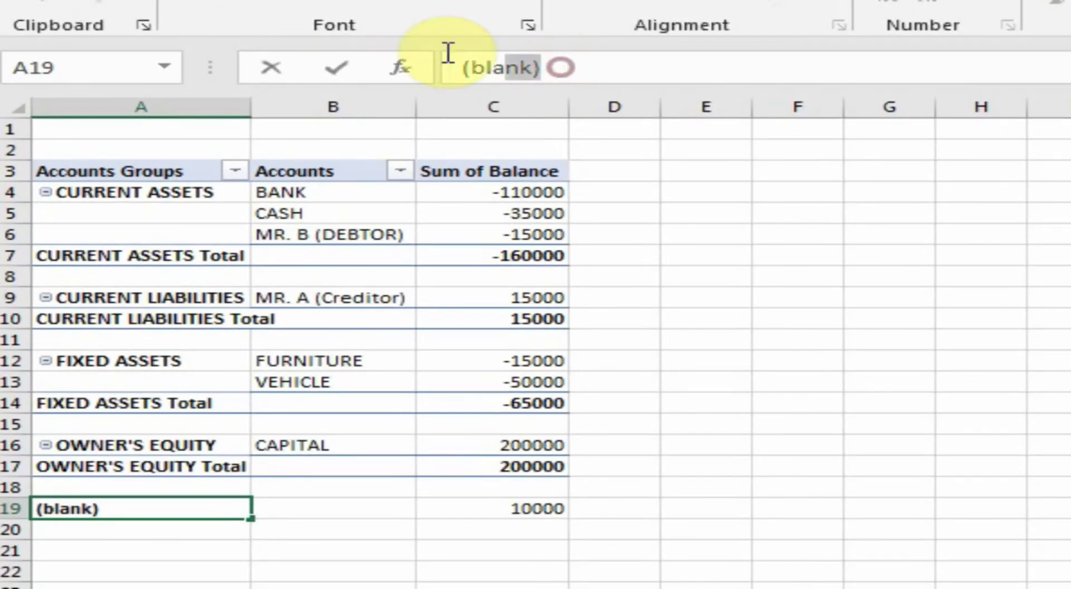
{"action": "type", "text": "RETAIN EARNINGS"}
{"action": "key", "text": "Return"}
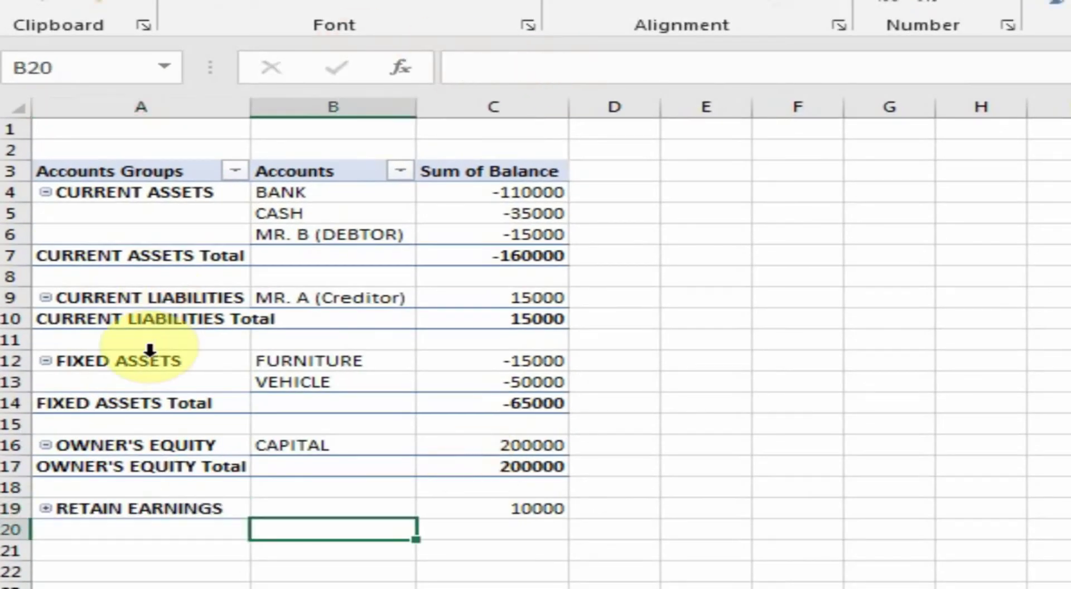
Step: Move the FIXED ASSETS group in the PivotTable up to directly below the CURRENT ASSETS group
{"action": "left_click", "coordinate": [179, 360]}
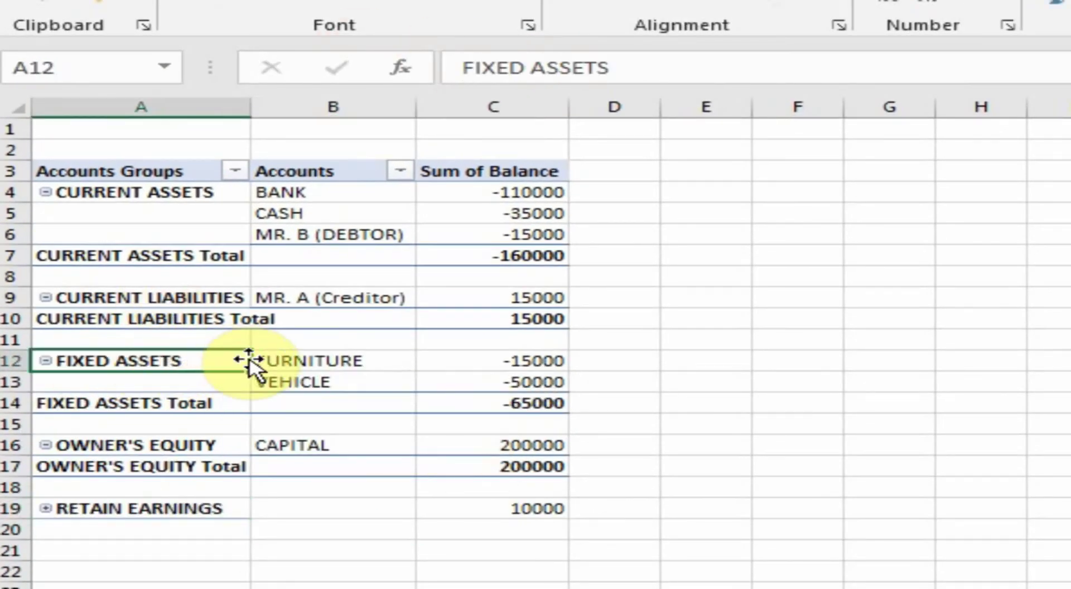
{"action": "left_click_drag", "start_coordinate": [248, 360], "coordinate": [250, 286]}
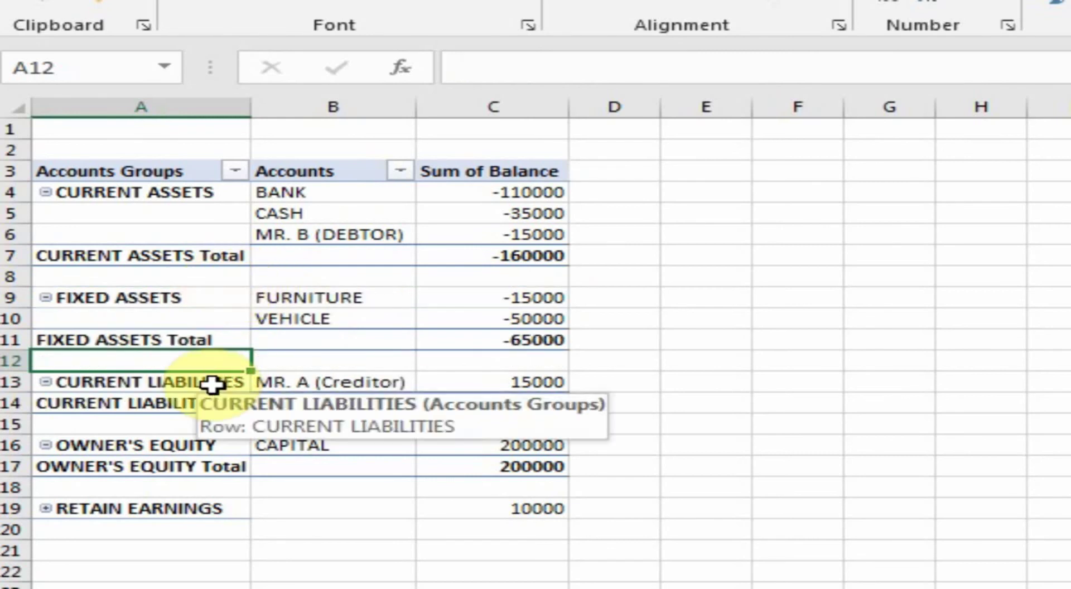
{"action": "left_click", "coordinate": [150, 384]}
{"action": "left_click", "coordinate": [150, 445]}
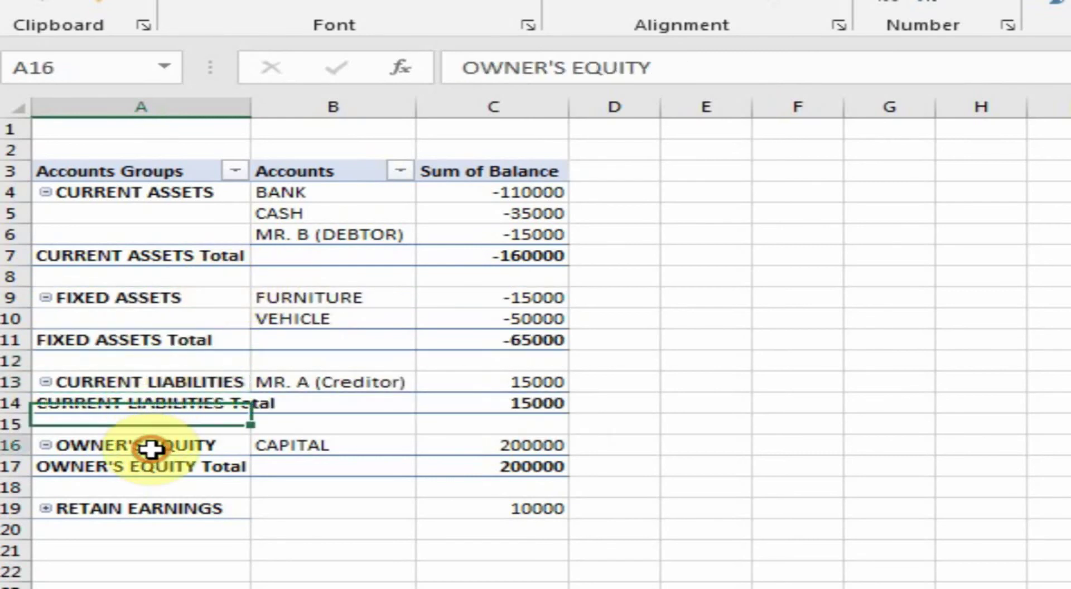
{"action": "left_click", "coordinate": [179, 512]}
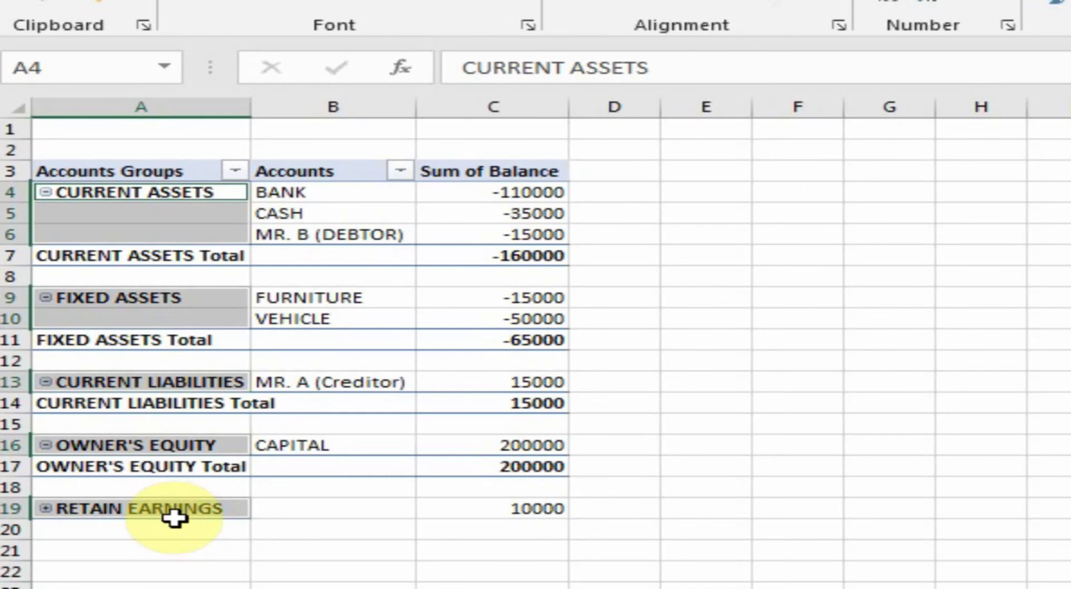
{"action": "left_click", "coordinate": [196, 509]}
{"action": "left_click", "coordinate": [252, 321]}
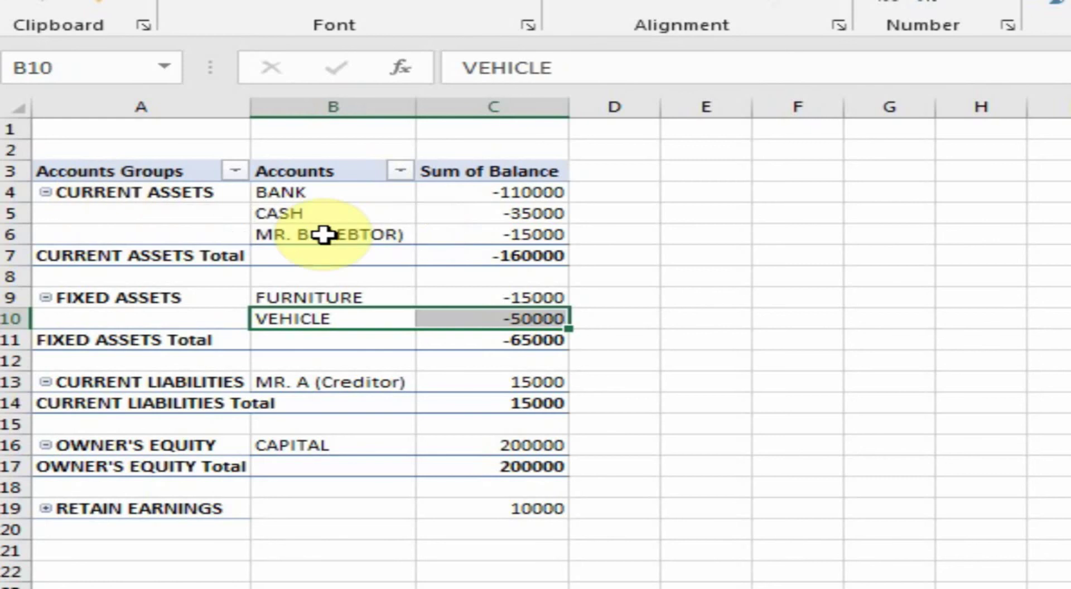
Step: Start a calculated item in the Accounts Groups field and name it TOTAL ASSETS
{"action": "left_click", "coordinate": [146, 194]}
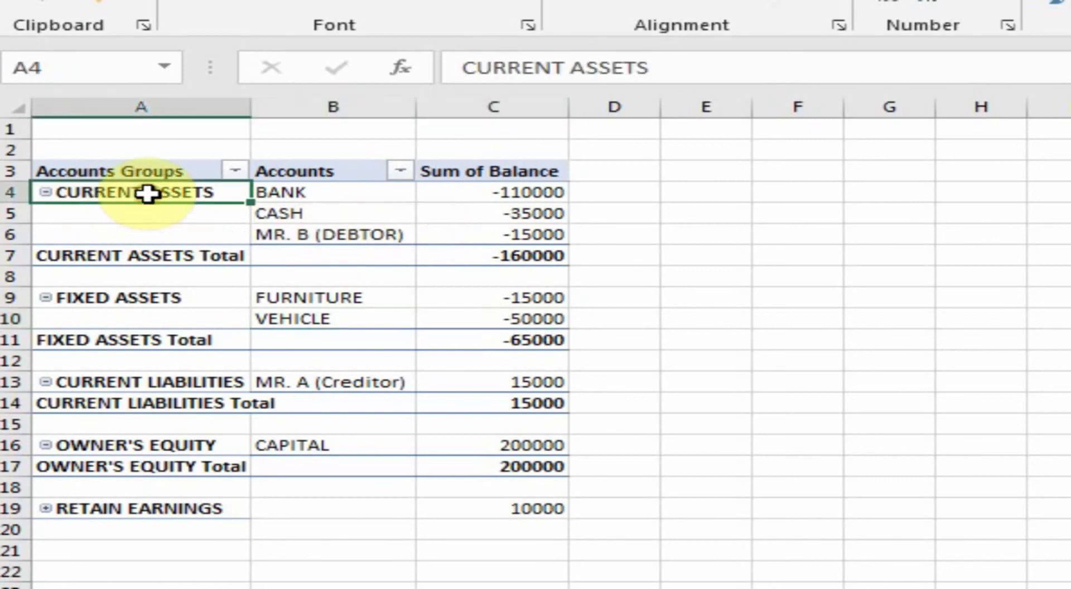
{"action": "left_click", "coordinate": [159, 256]}
{"action": "left_click", "coordinate": [172, 342]}
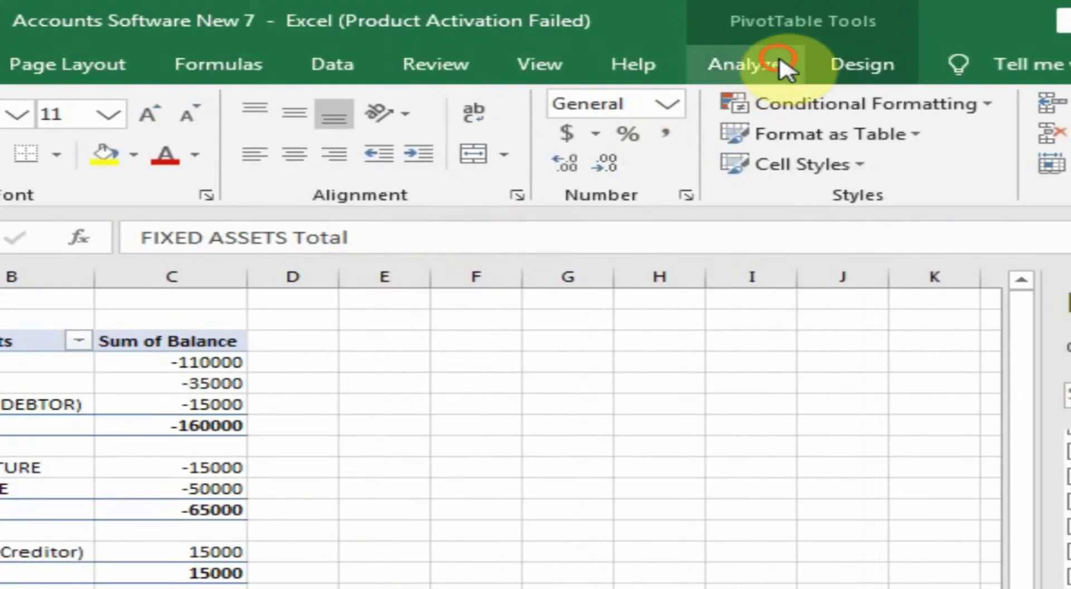
{"action": "left_click", "coordinate": [776, 73]}
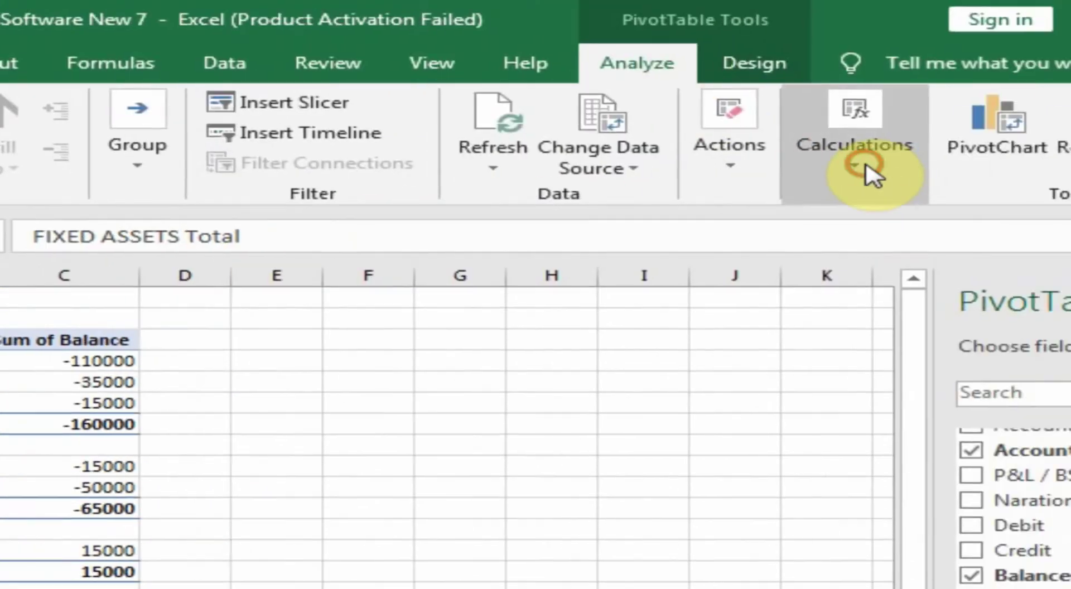
{"action": "left_click", "coordinate": [976, 168]}
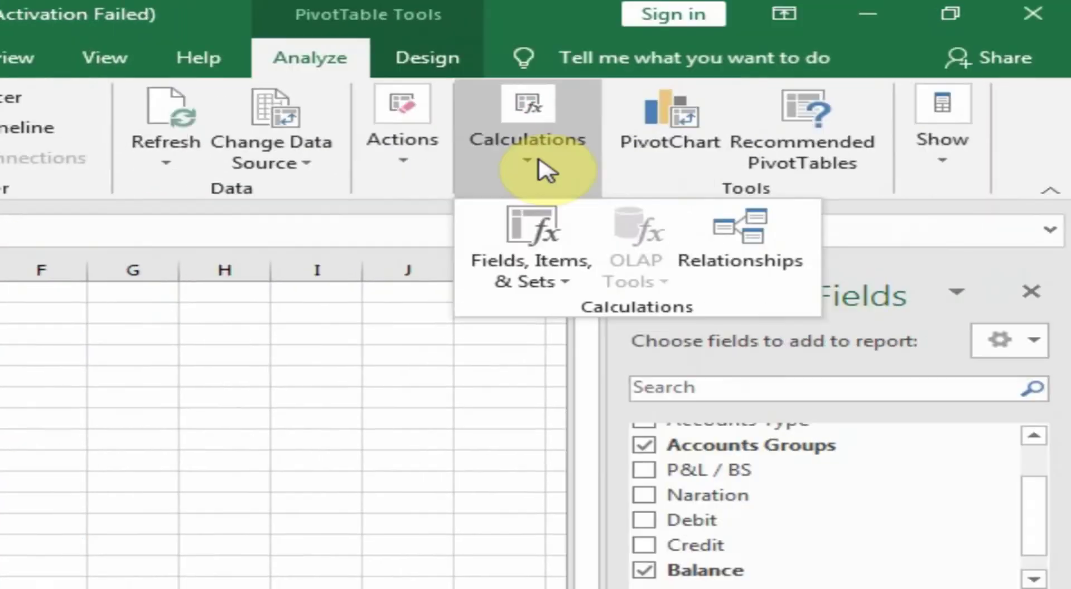
{"action": "left_click", "coordinate": [540, 275]}
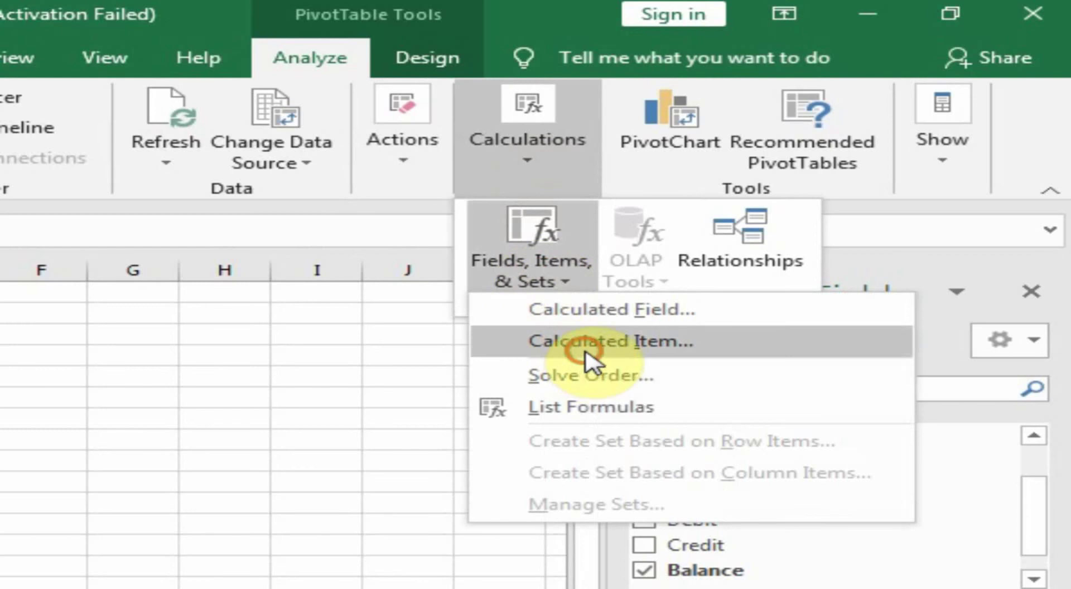
{"action": "left_click", "coordinate": [585, 353]}
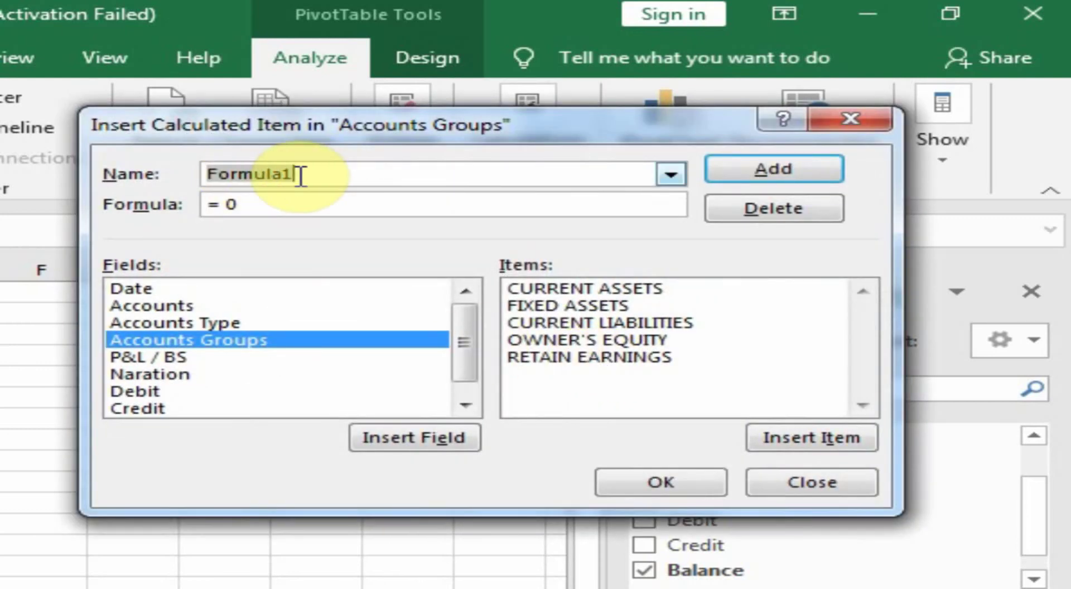
{"action": "type", "text": "TOTAL ASSETS"}
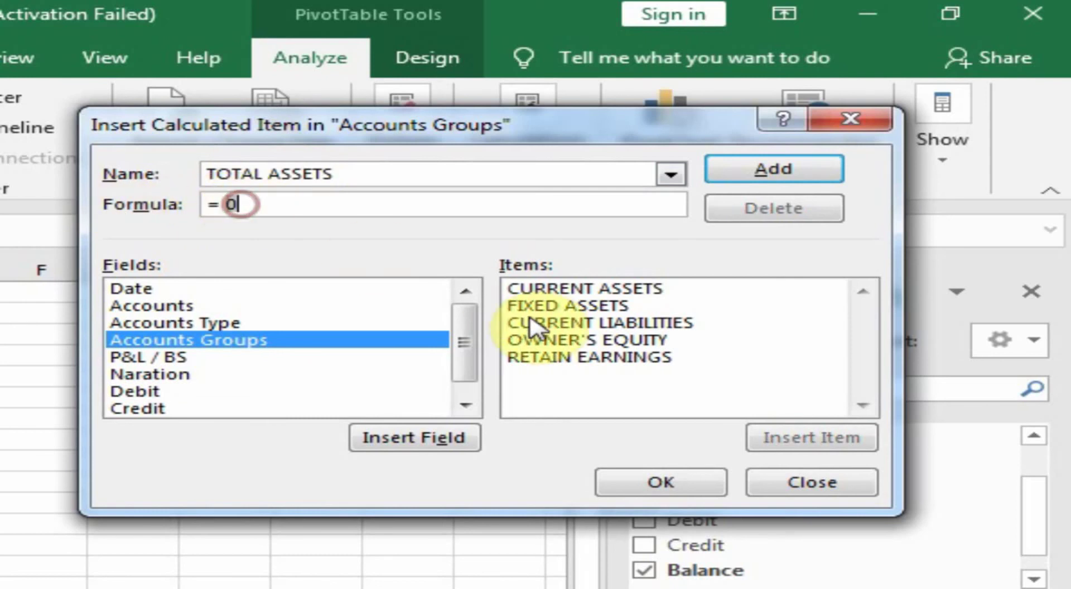
Step: Set the TOTAL ASSETS formula to 'CURRENT ASSETS' + 'FIXED ASSETS' and add the item to the PivotTable
{"action": "double_click", "coordinate": [565, 290]}
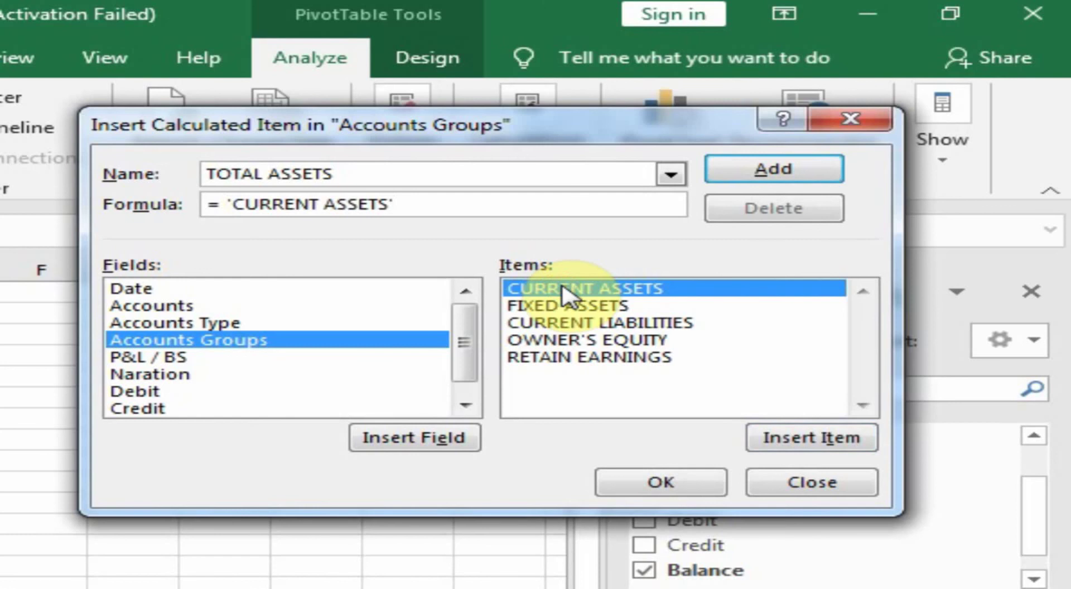
{"action": "type", "text": "+"}
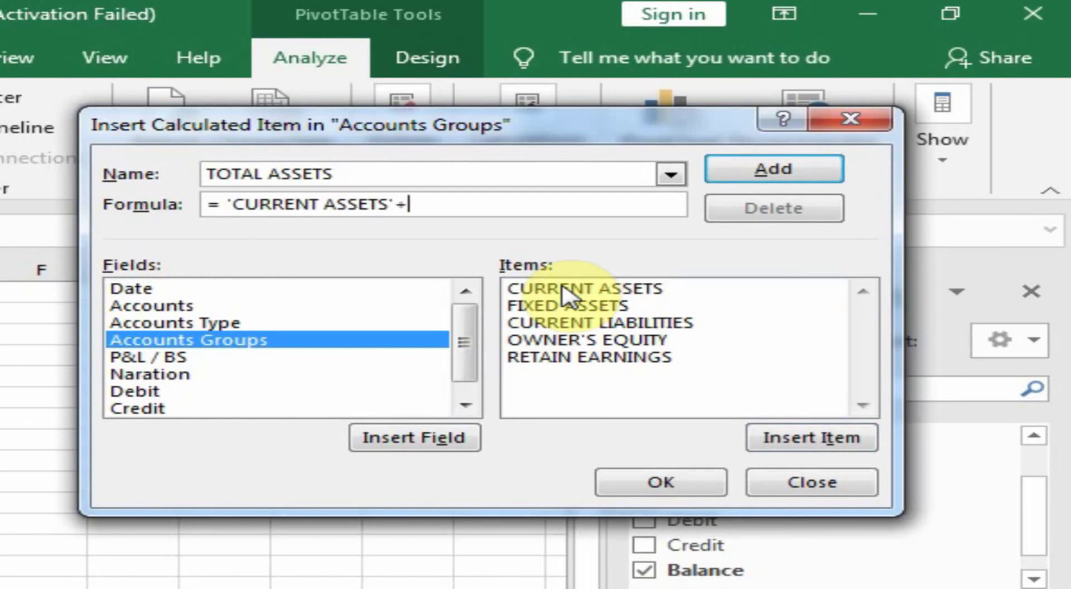
{"action": "double_click", "coordinate": [527, 306]}
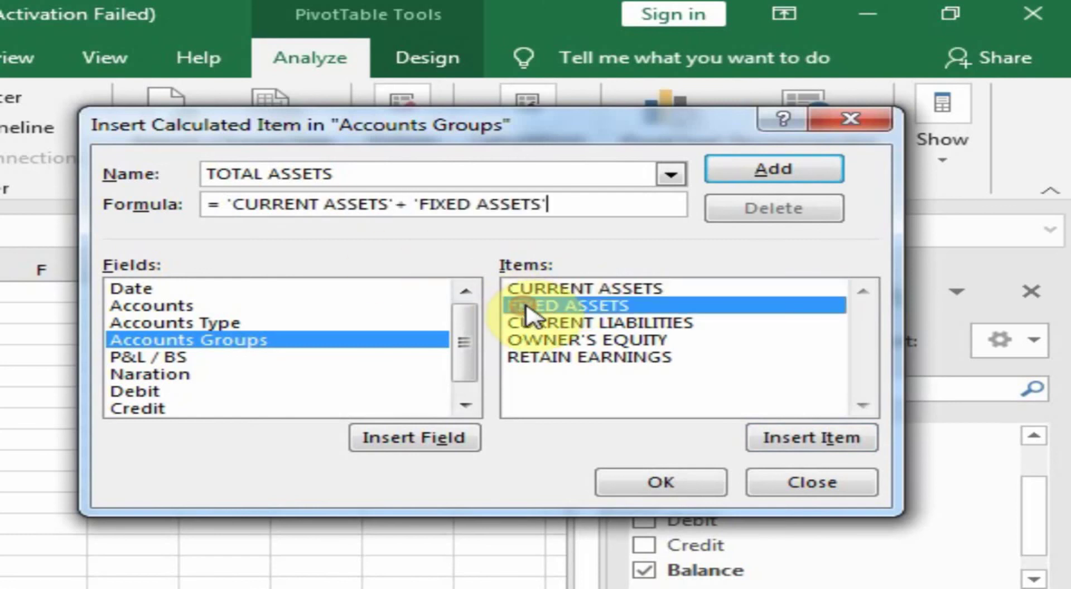
{"action": "left_click", "coordinate": [737, 175]}
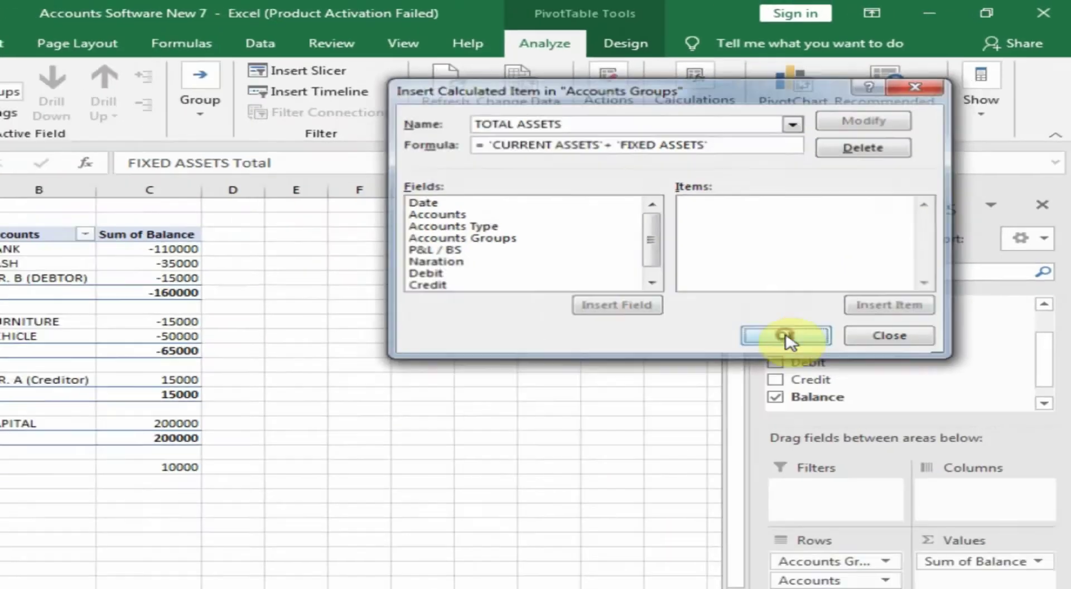
{"action": "left_click", "coordinate": [662, 482]}
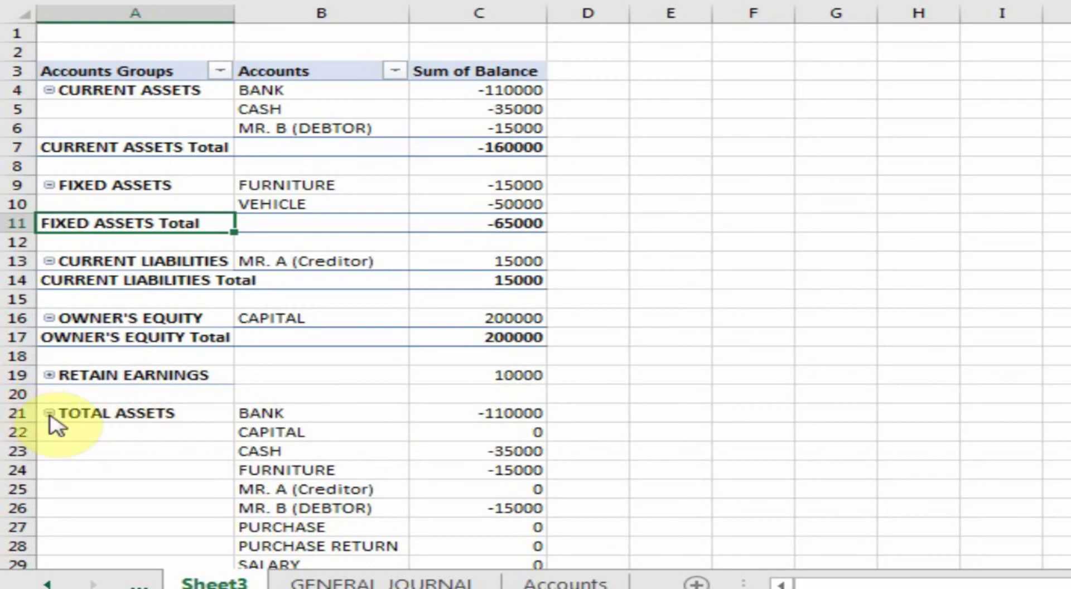
Step: Collapse the TOTAL ASSETS group and move it between FIXED ASSETS and CURRENT LIABILITIES
{"action": "left_click", "coordinate": [50, 414]}
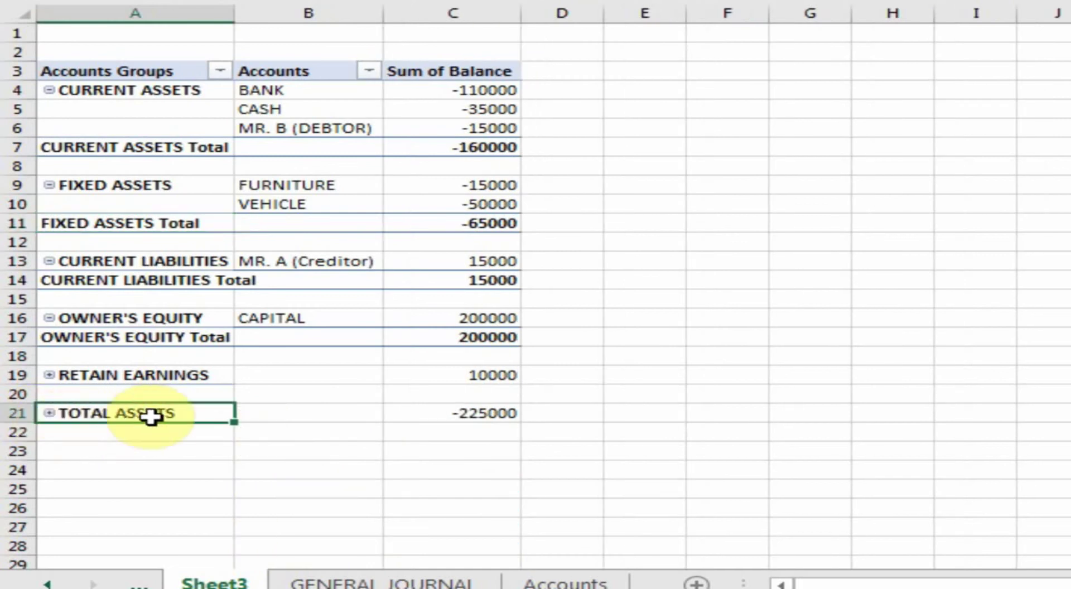
{"action": "left_click", "coordinate": [462, 420]}
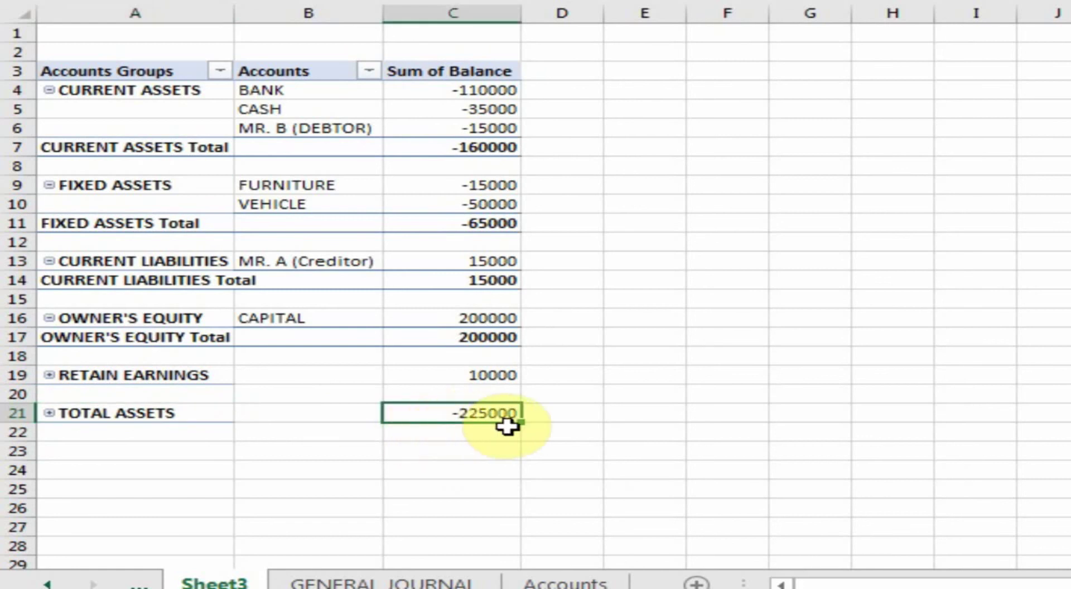
{"action": "left_click", "coordinate": [232, 414]}
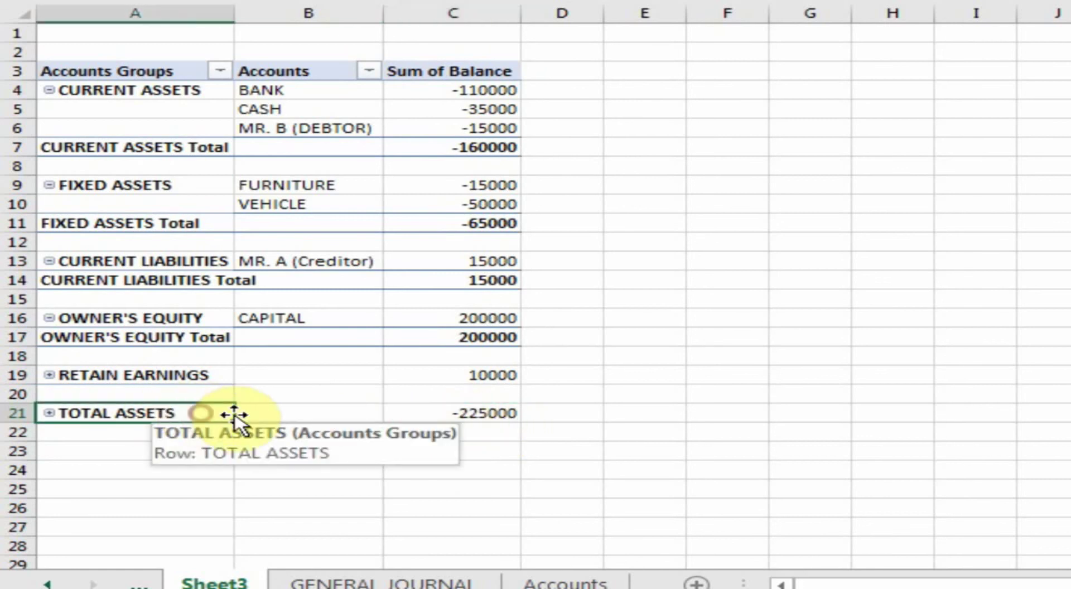
{"action": "left_click_drag", "start_coordinate": [233, 414], "coordinate": [228, 254]}
{"action": "left_click", "coordinate": [144, 263]}
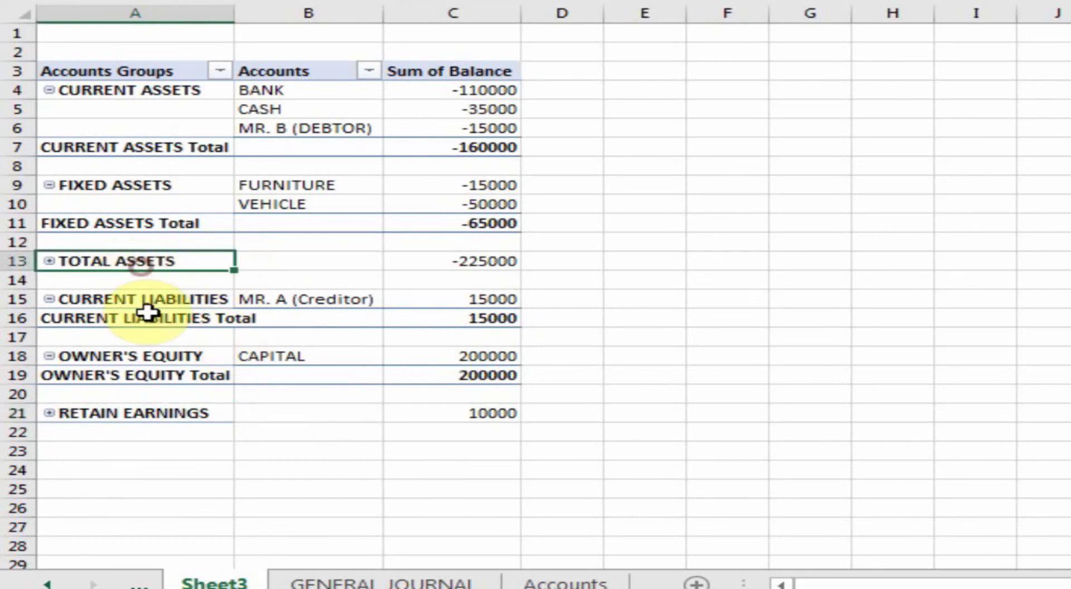
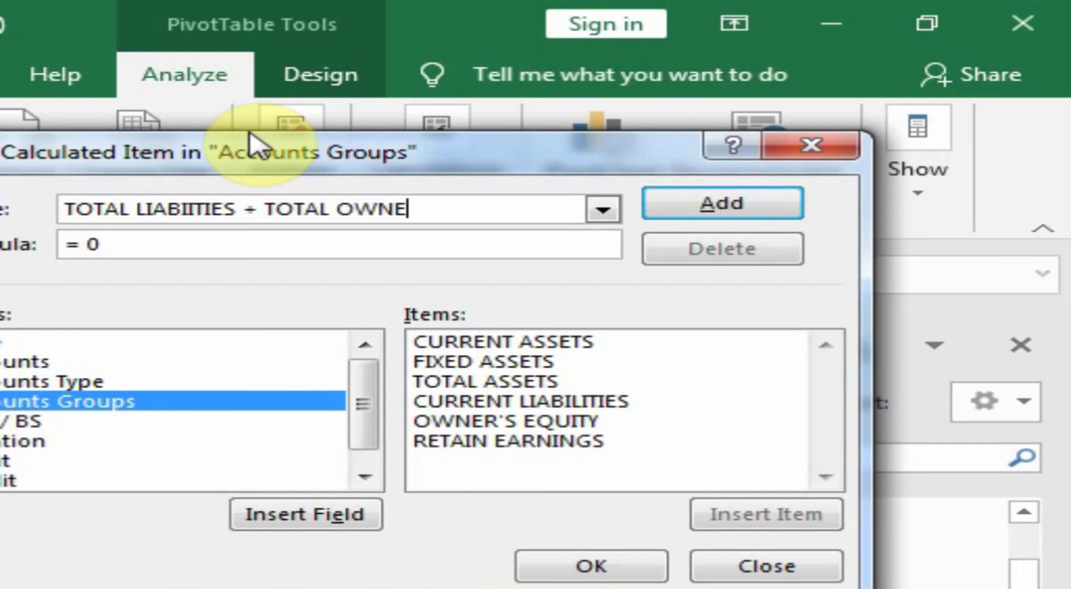
Step: Finish naming the calculated item TOTAL LIABIITIES + TOTAL OWNER'S EQUITY and add it as CURRENT LIABILITIES + OWNER'S EQUITY + RETAIN EARNINGS
{"action": "key", "text": "BackSpace"}
{"action": "type", "text": "'S EQUITY"}
{"action": "left_click", "coordinate": [87, 246]}
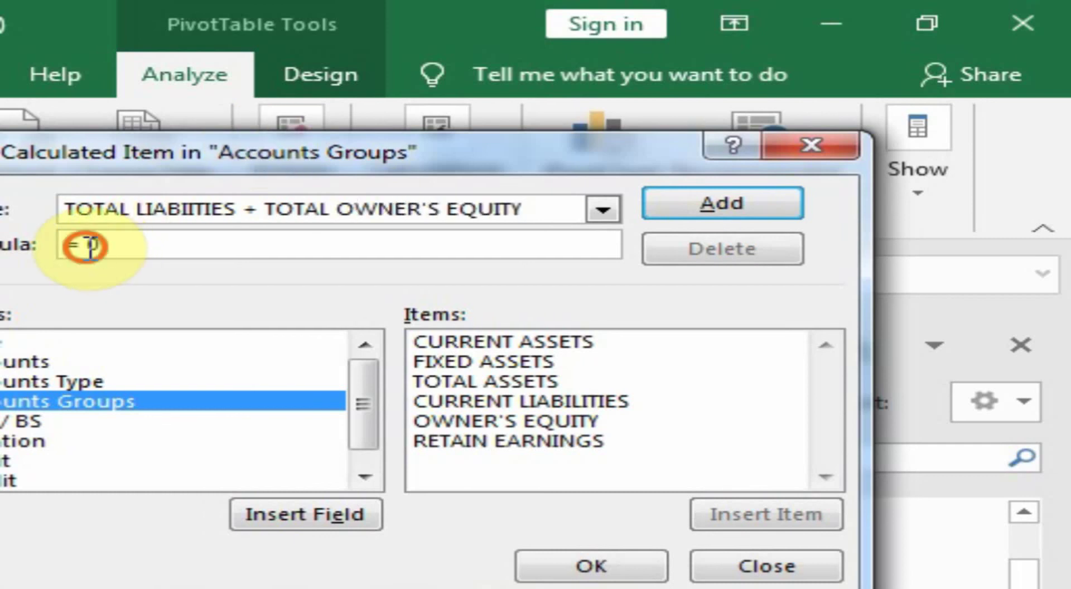
{"action": "left_click", "coordinate": [92, 244]}
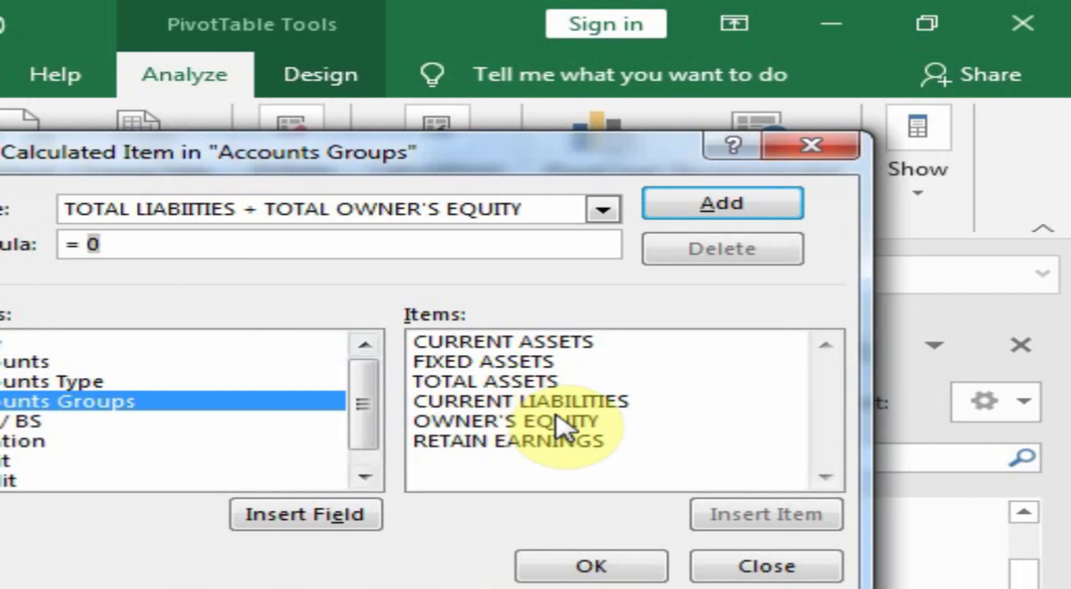
{"action": "double_click", "coordinate": [490, 406]}
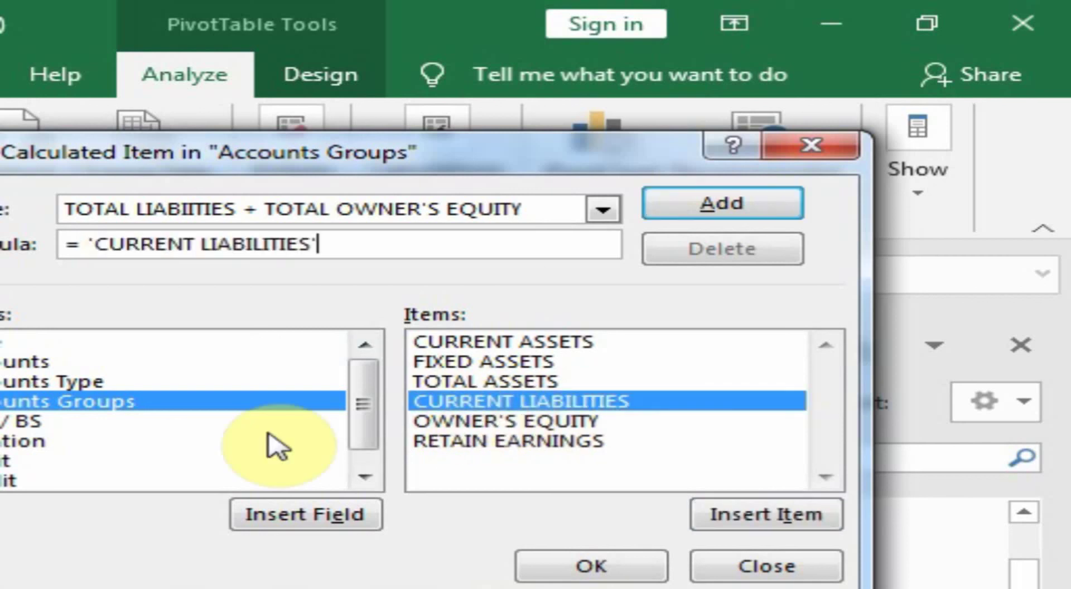
{"action": "type", "text": "+"}
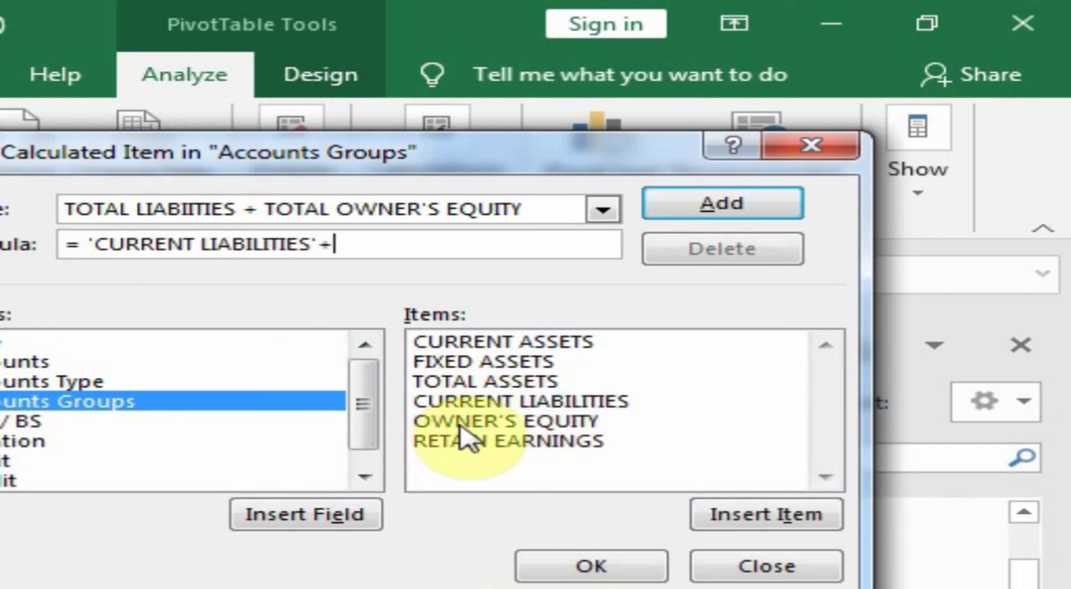
{"action": "double_click", "coordinate": [455, 419]}
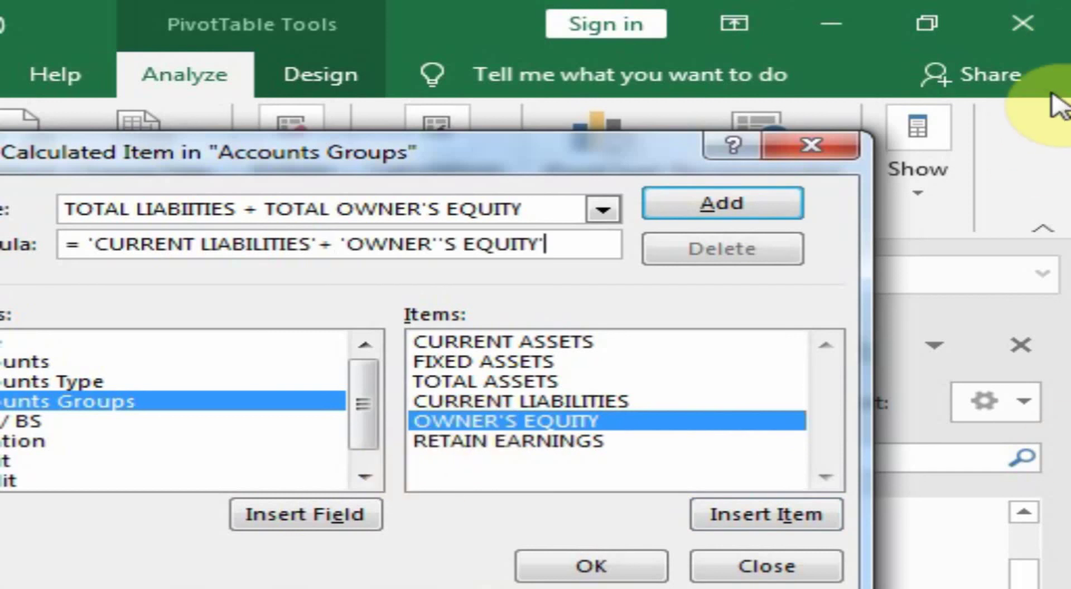
{"action": "type", "text": "+"}
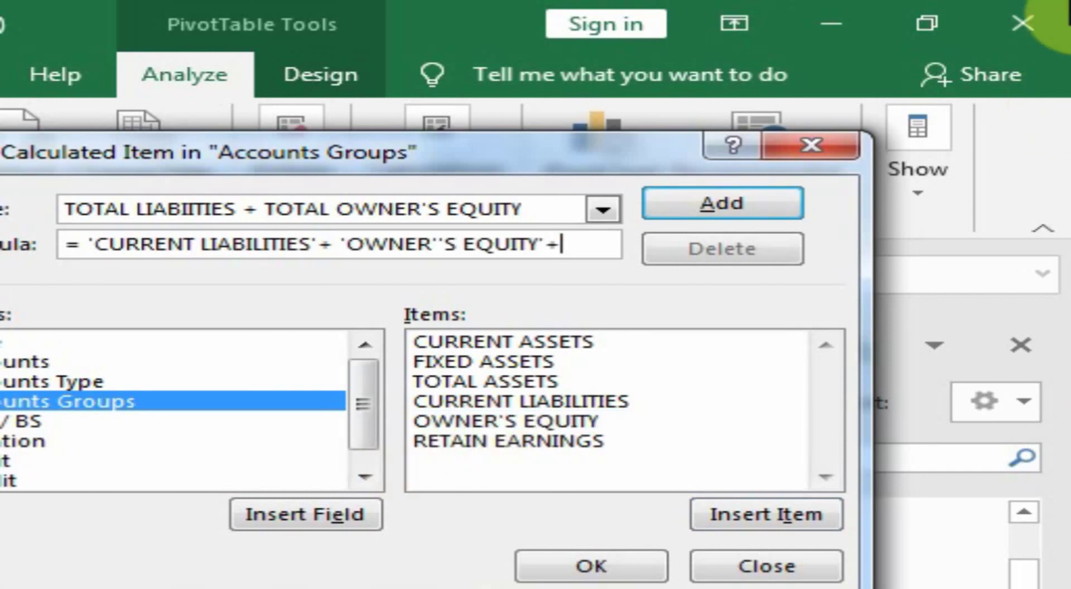
{"action": "left_click", "coordinate": [515, 447]}
{"action": "double_click", "coordinate": [514, 449]}
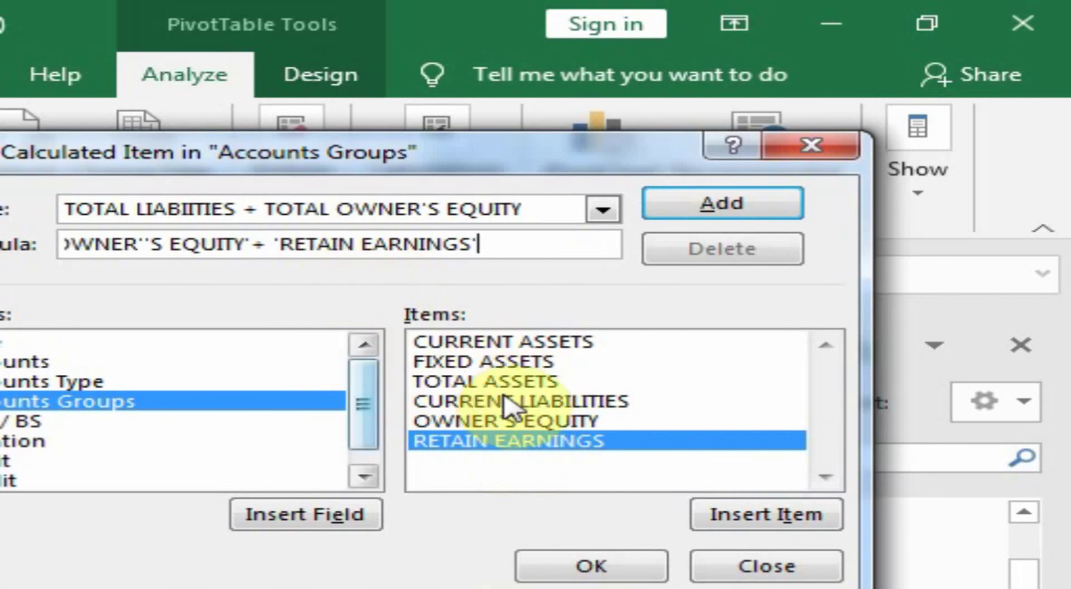
{"action": "left_click", "coordinate": [510, 244]}
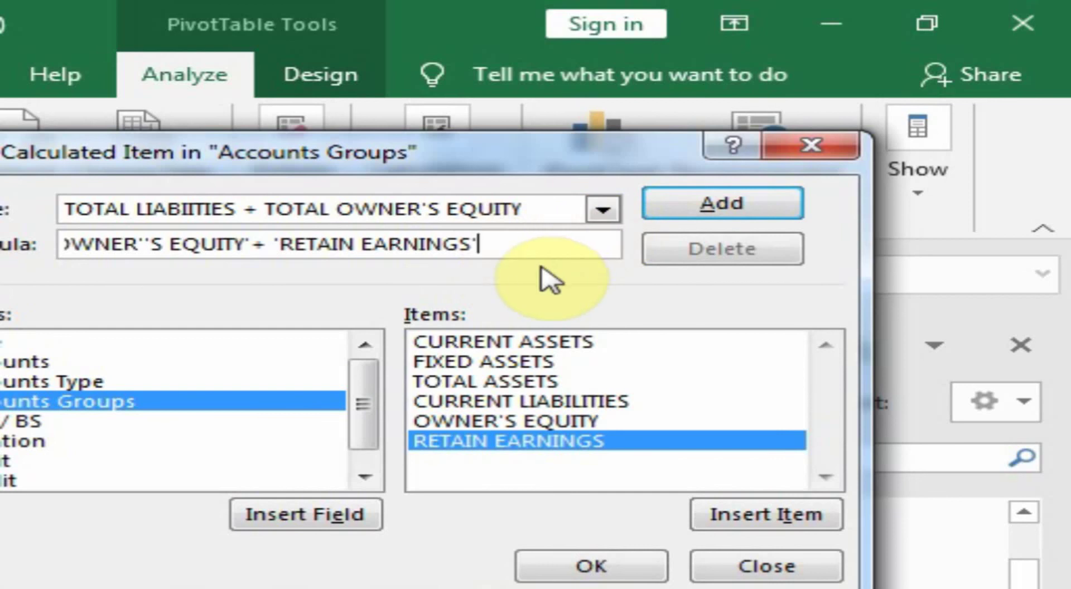
{"action": "left_click", "coordinate": [748, 207]}
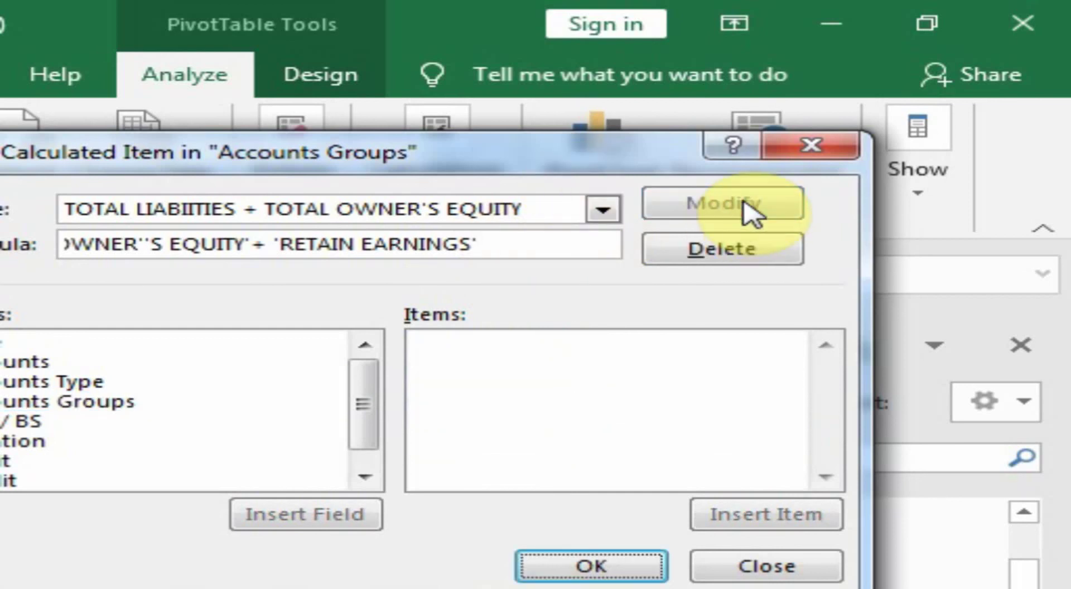
{"action": "left_click", "coordinate": [590, 565]}
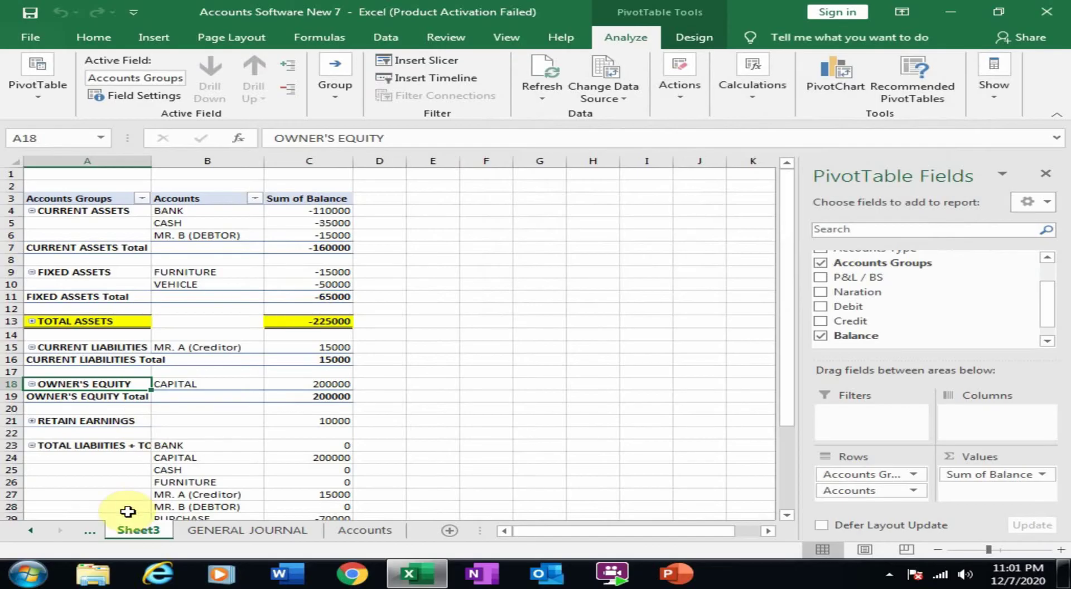
Step: Collapse the TOTAL LIABIITIES + TOTAL OWNER'S EQUITY group and autofit column A to its full label
{"action": "left_click", "coordinate": [32, 446]}
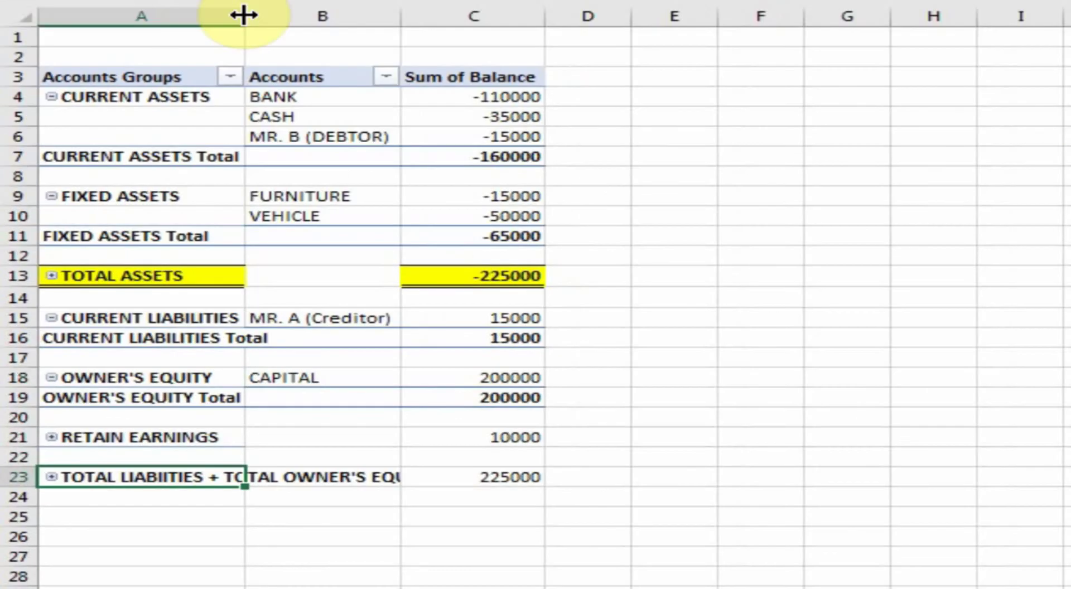
{"action": "double_click", "coordinate": [152, 161]}
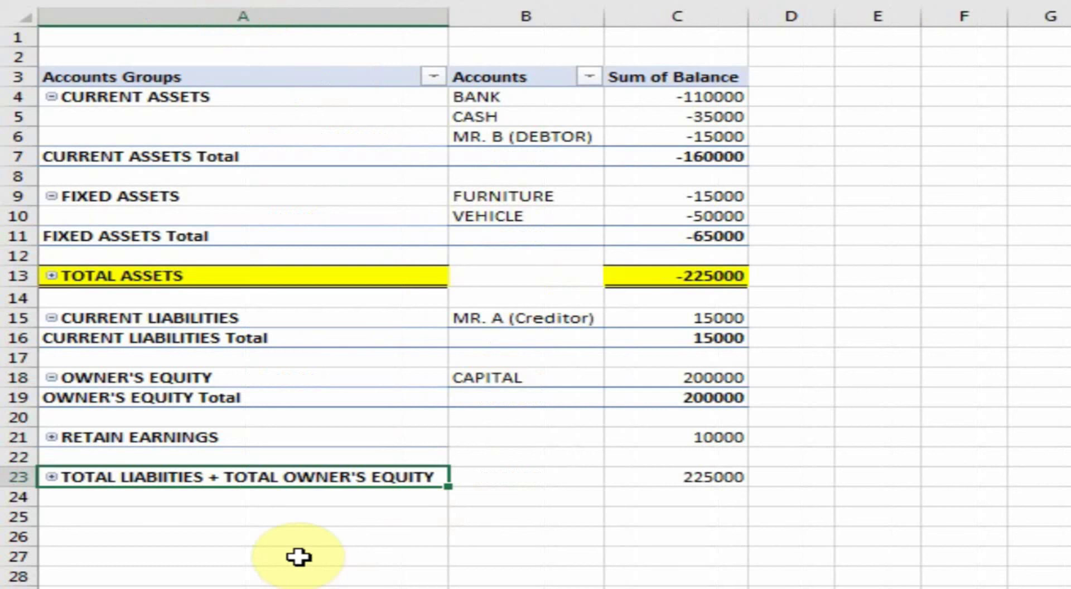
{"action": "left_click", "coordinate": [708, 481]}
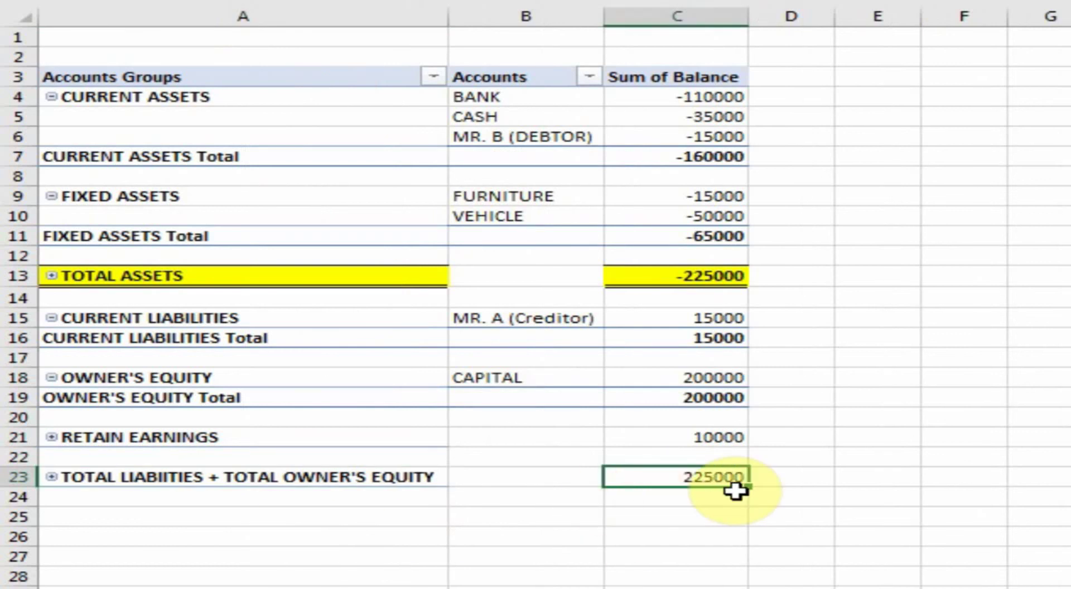
Step: Format the TOTAL LIABIITIES + TOTAL OWNER'S EQUITY row across A23:C23 with yellow fill, bold text, and a top and double bottom border
{"action": "left_click_drag", "start_coordinate": [371, 477], "coordinate": [714, 478]}
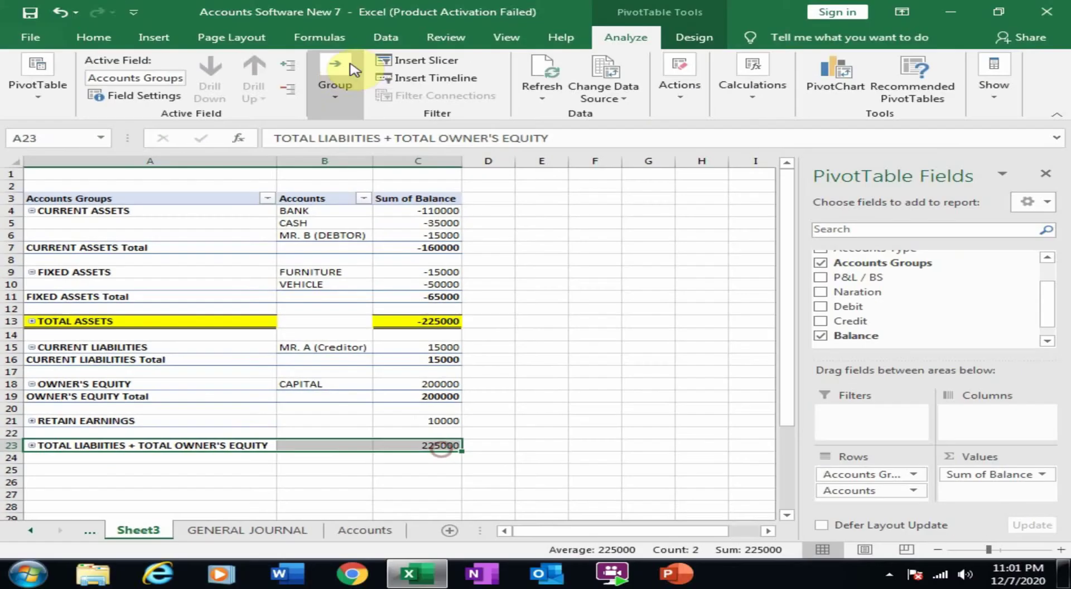
{"action": "left_click", "coordinate": [93, 37]}
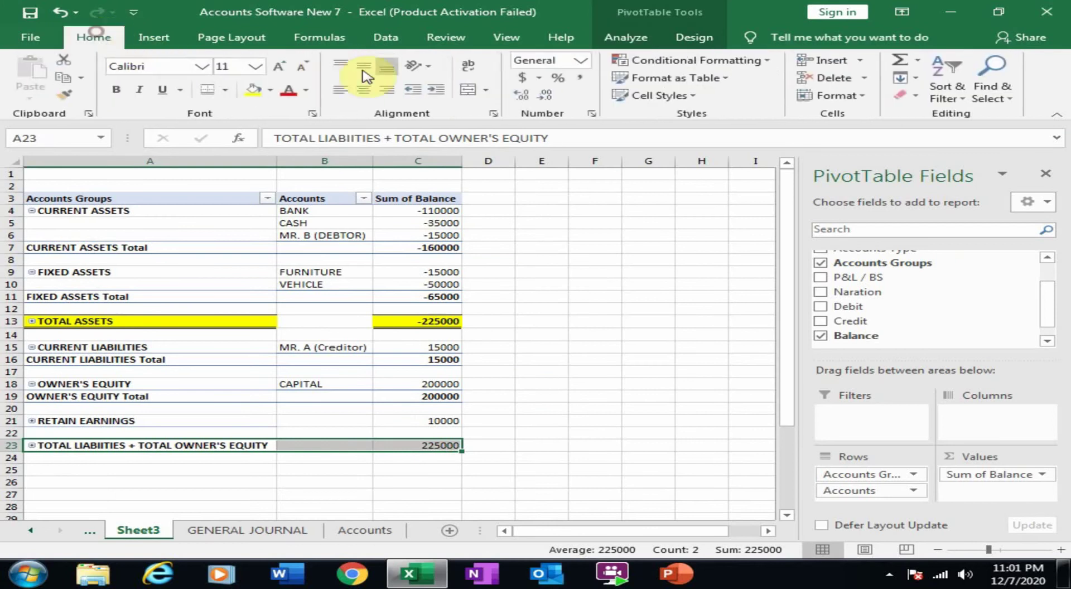
{"action": "left_click", "coordinate": [254, 89]}
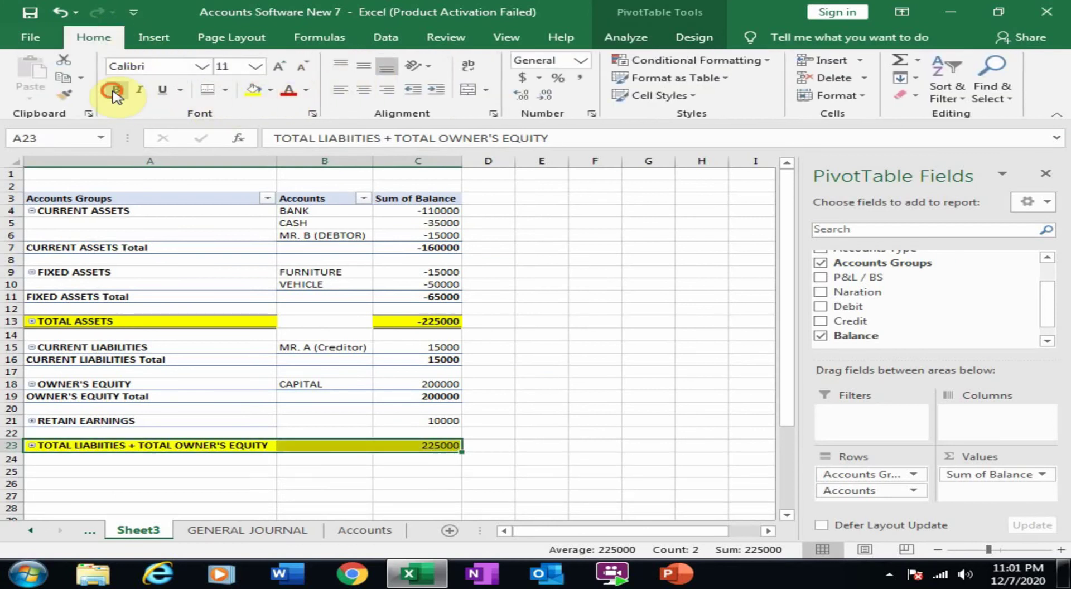
{"action": "left_click", "coordinate": [496, 425]}
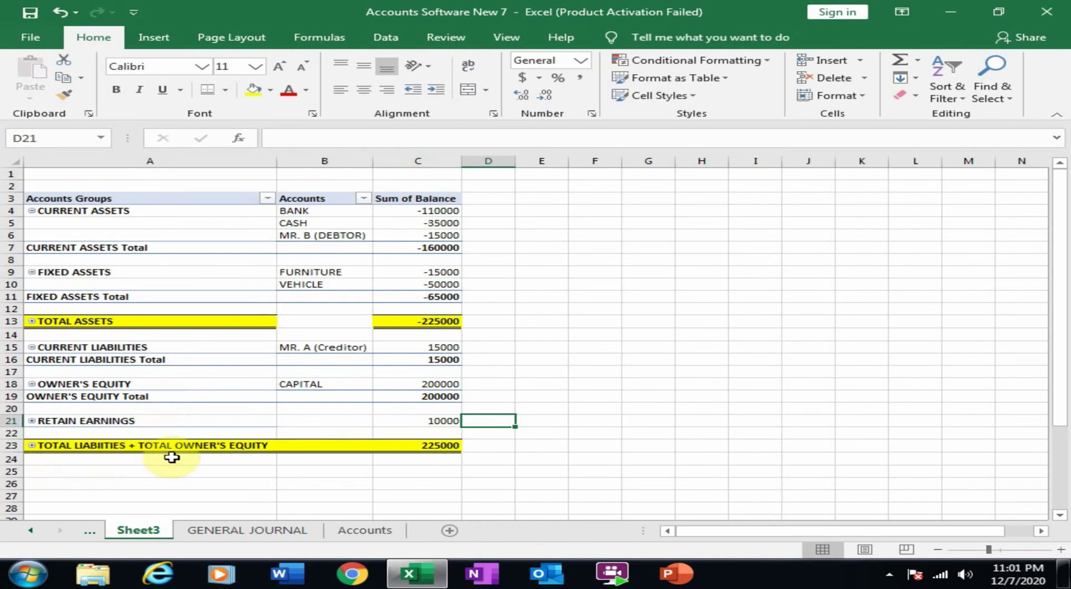
{"action": "left_click", "coordinate": [441, 451]}
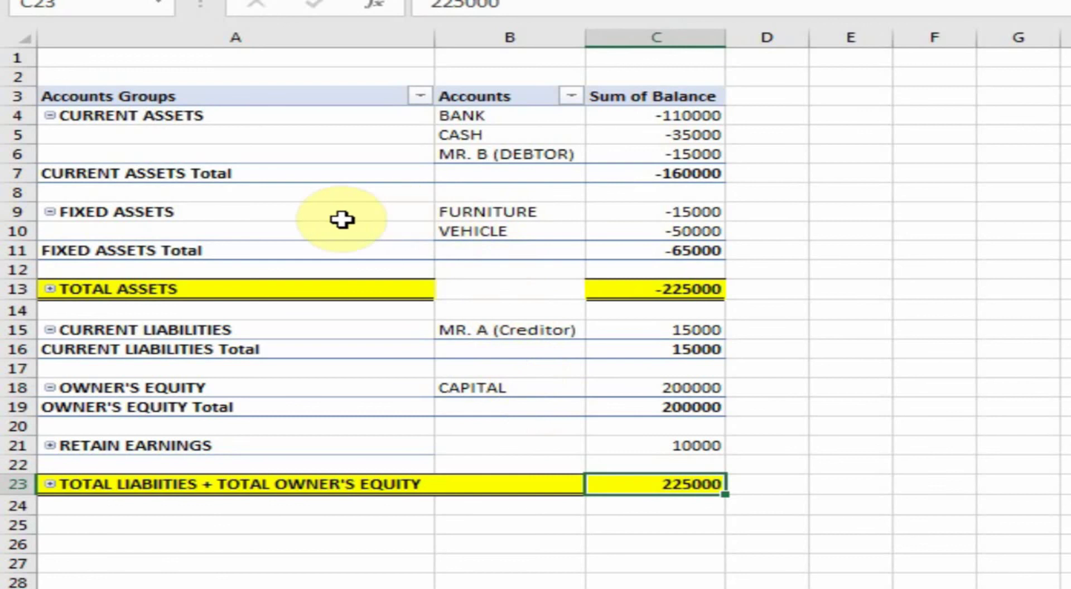
Step: Change the PivotTable's report layout to Compact Form
{"action": "left_click", "coordinate": [219, 319]}
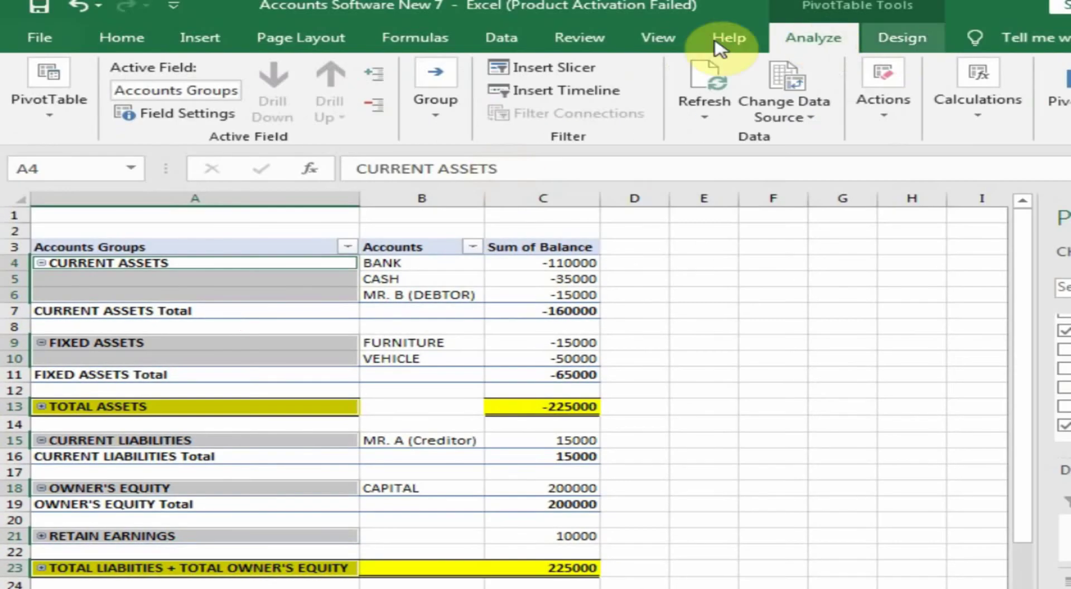
{"action": "left_click", "coordinate": [896, 40]}
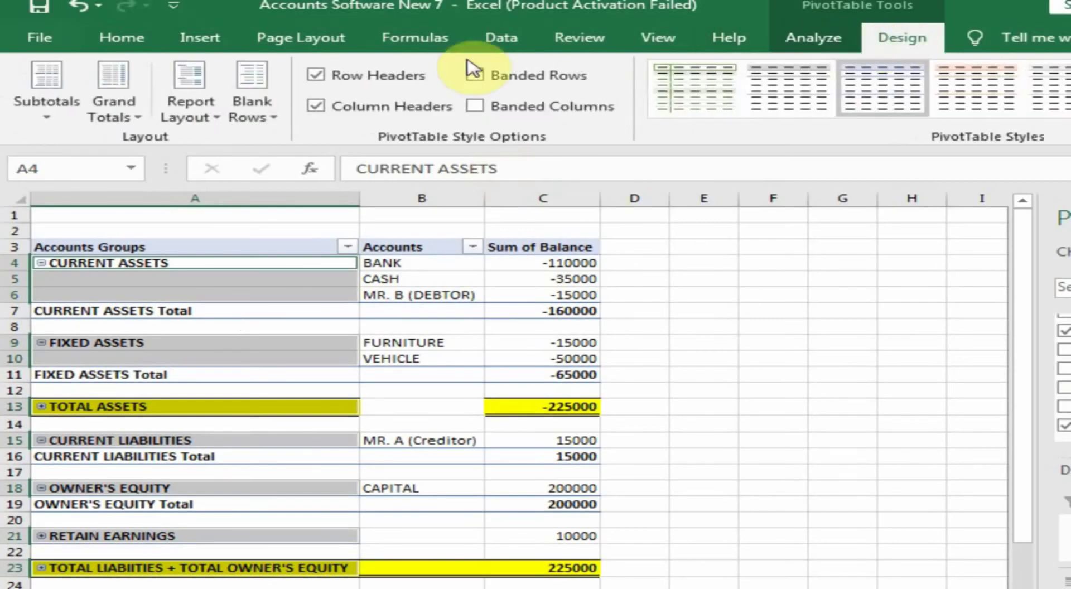
{"action": "left_click", "coordinate": [212, 124]}
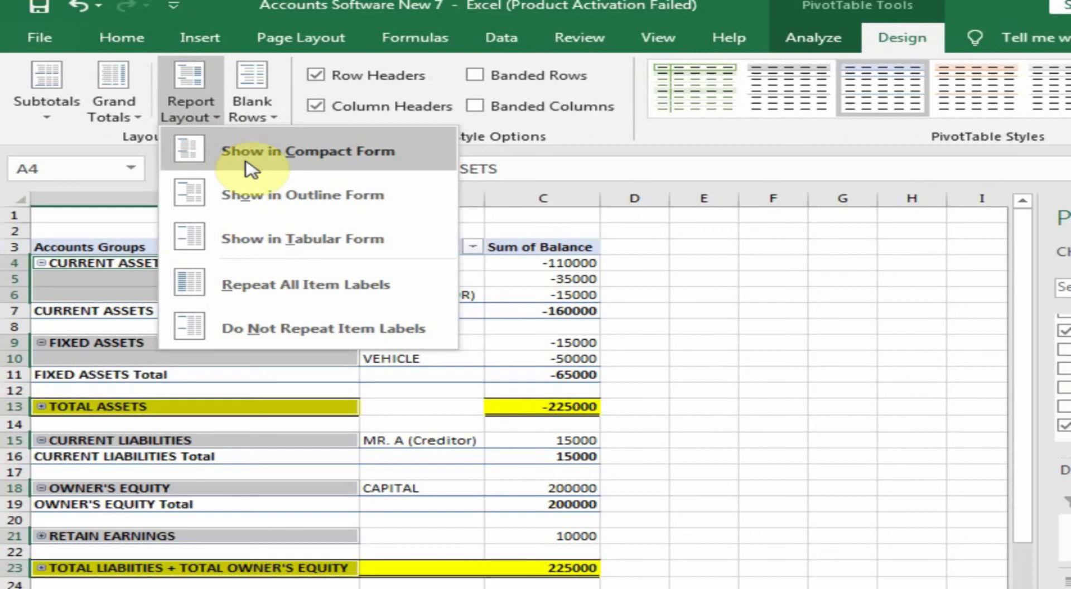
{"action": "left_click", "coordinate": [318, 161]}
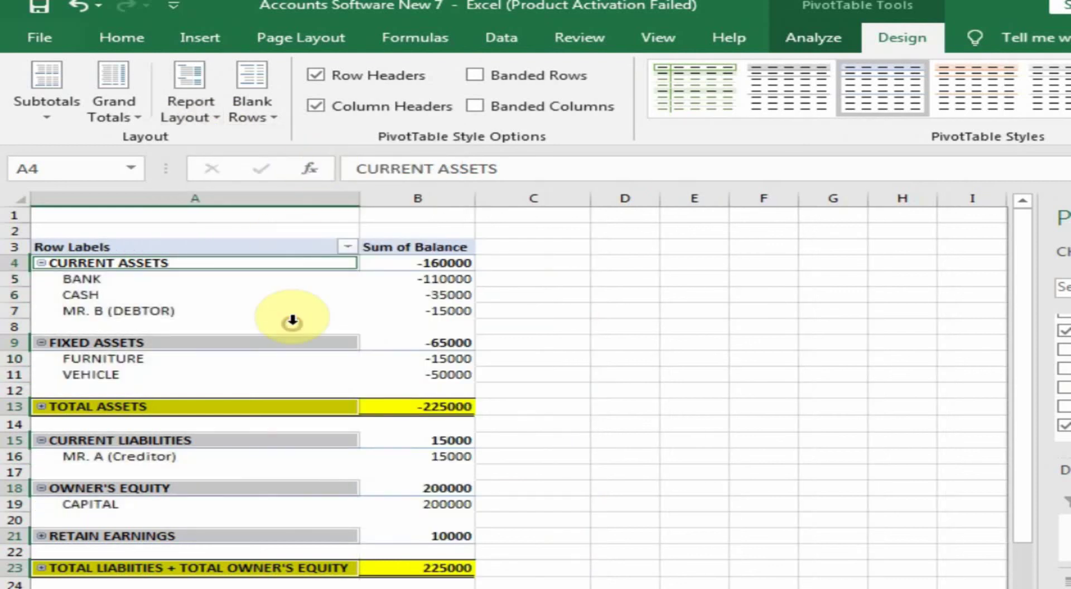
{"action": "left_click", "coordinate": [285, 472]}
Step: In the GENERAL JOURNAL sheet, set the salaries entry's debit and its matching credit on the following row to 10000
{"action": "left_click", "coordinate": [248, 455]}
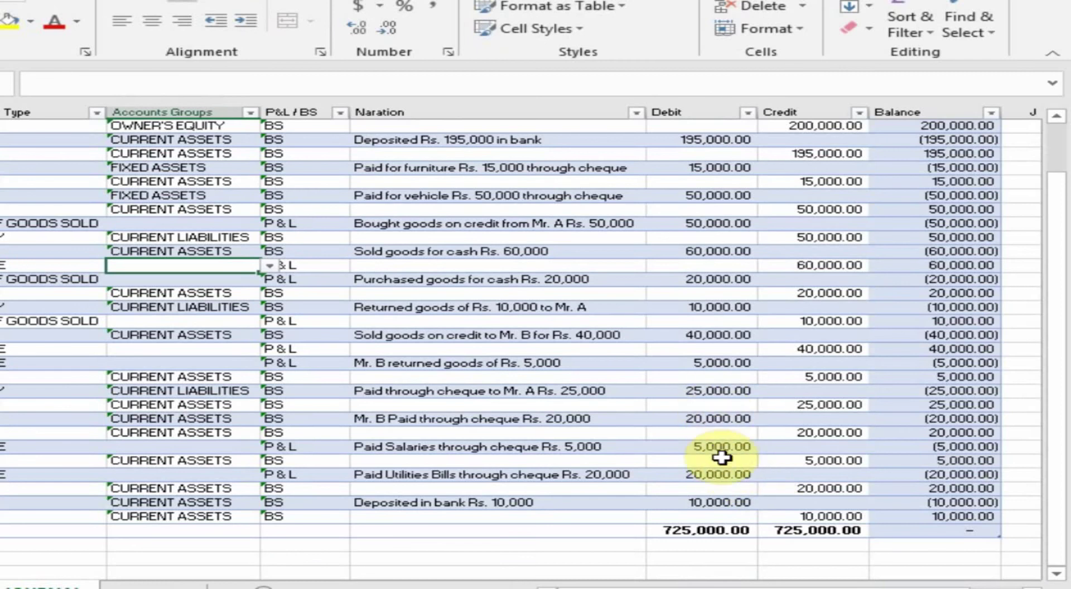
{"action": "left_click", "coordinate": [790, 473]}
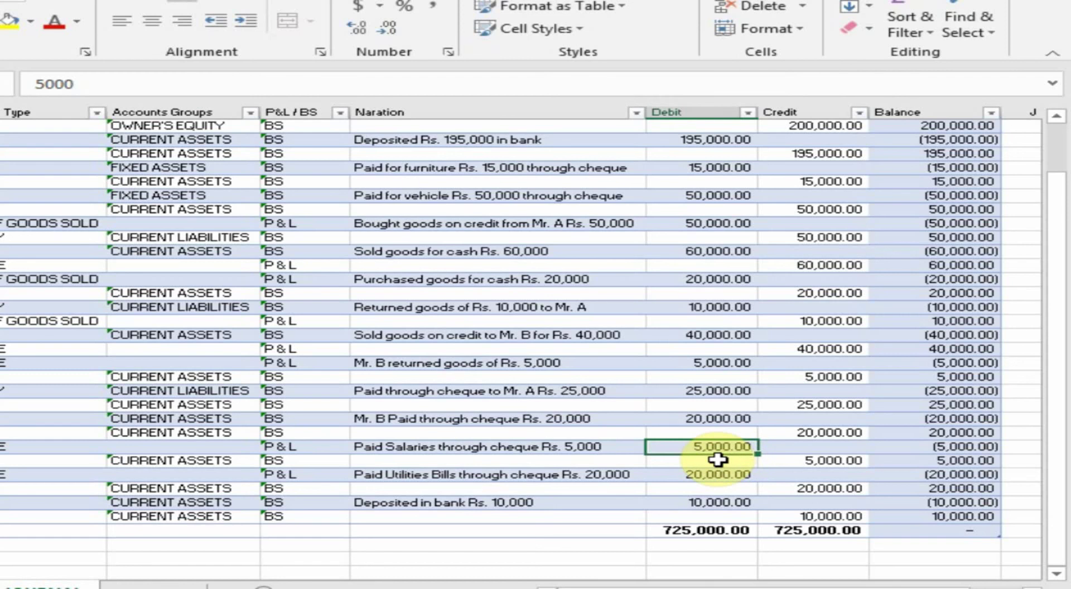
{"action": "type", "text": "1"}
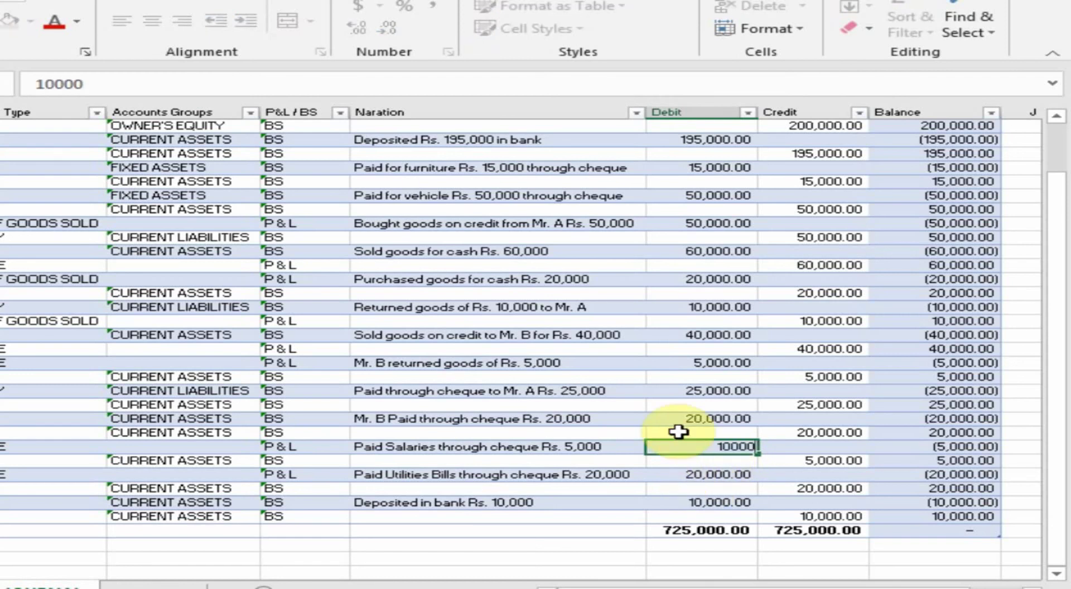
{"action": "key", "text": "Return"}
{"action": "key", "text": "Tab"}
{"action": "type", "text": "10"}
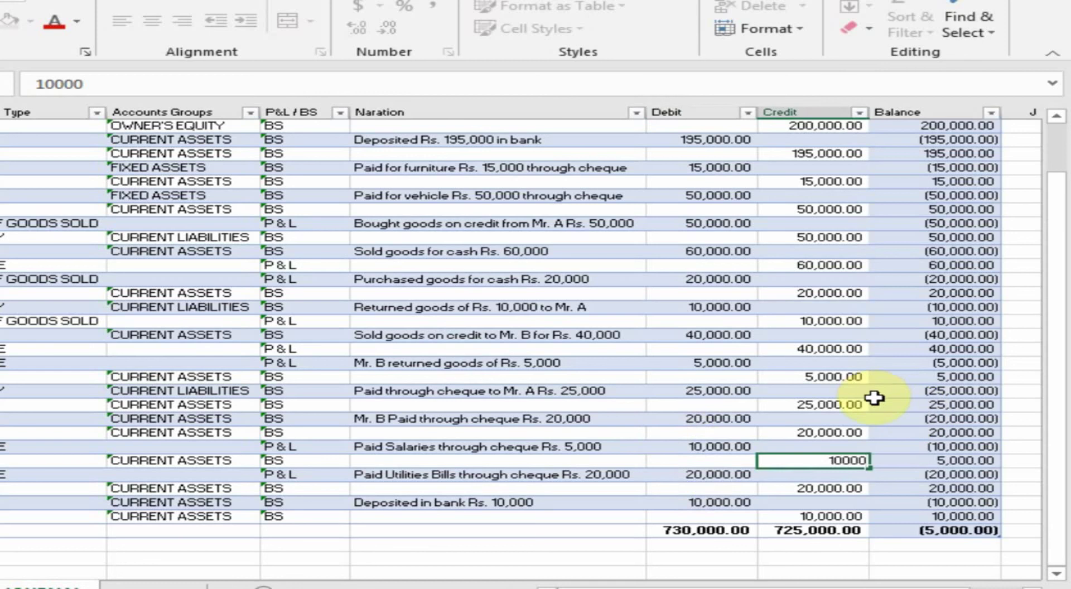
{"action": "left_click", "coordinate": [711, 445]}
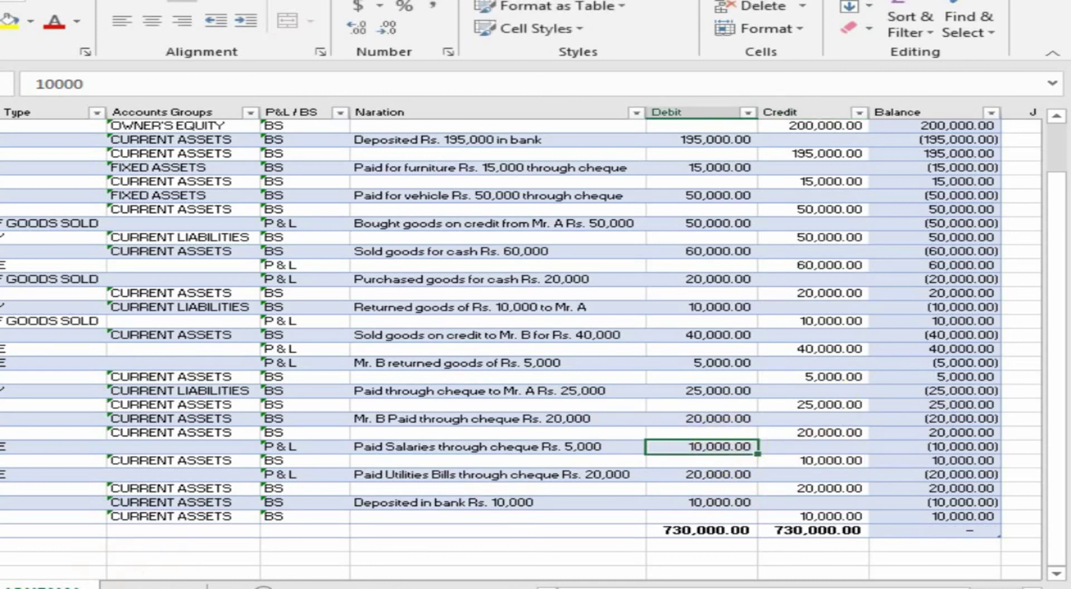
Step: Return to the PivotTable on Sheet3, refresh it, and check the TOTAL ASSETS and RETAIN EARNINGS balances
{"action": "key", "text": "ctrl+Page_Down"}
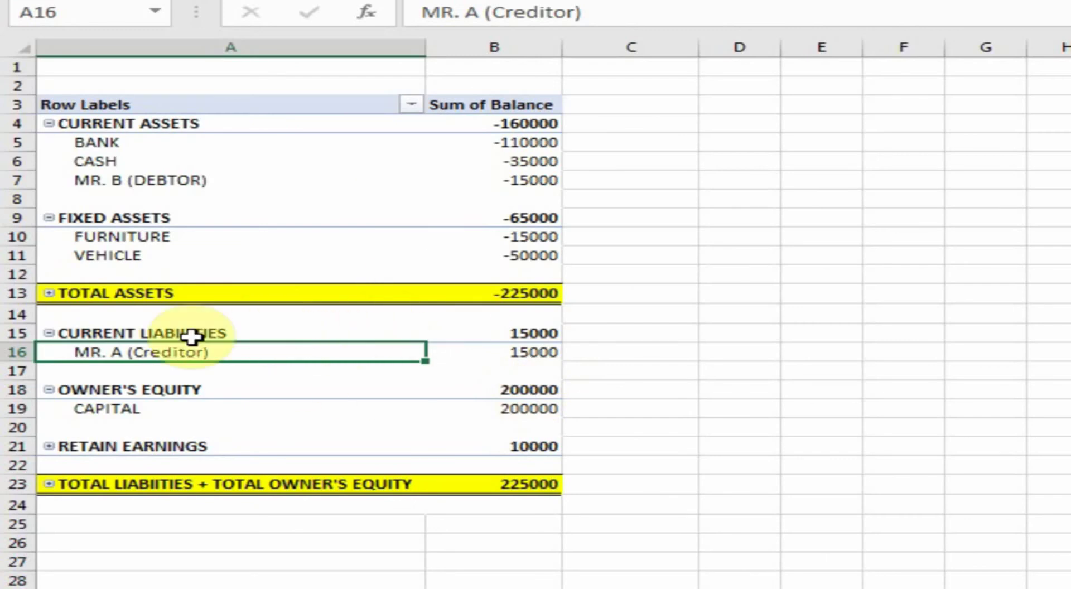
{"action": "right_click", "coordinate": [294, 260]}
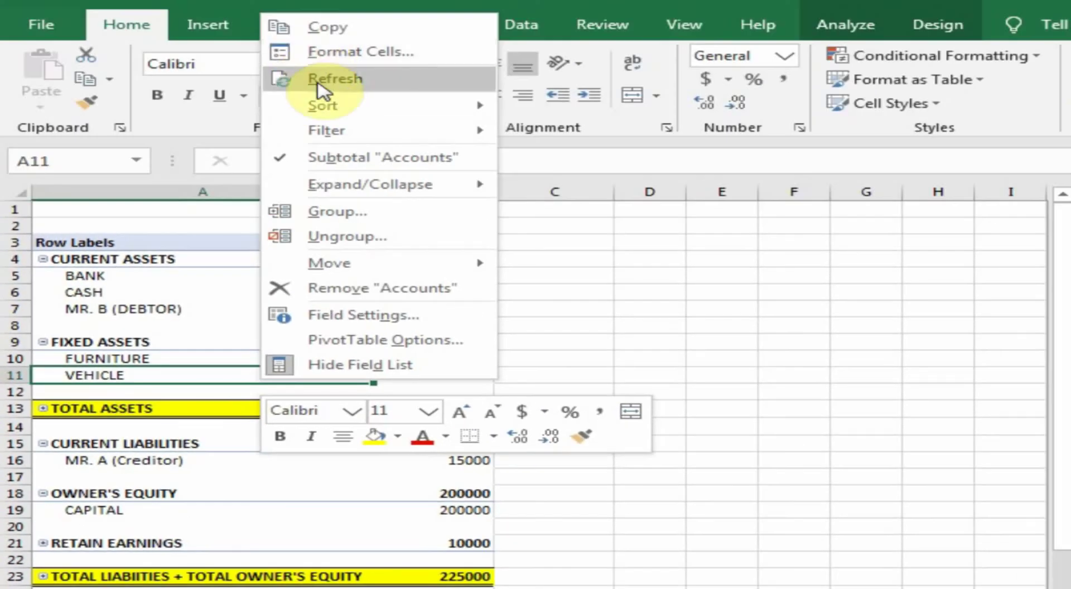
{"action": "left_click", "coordinate": [303, 79]}
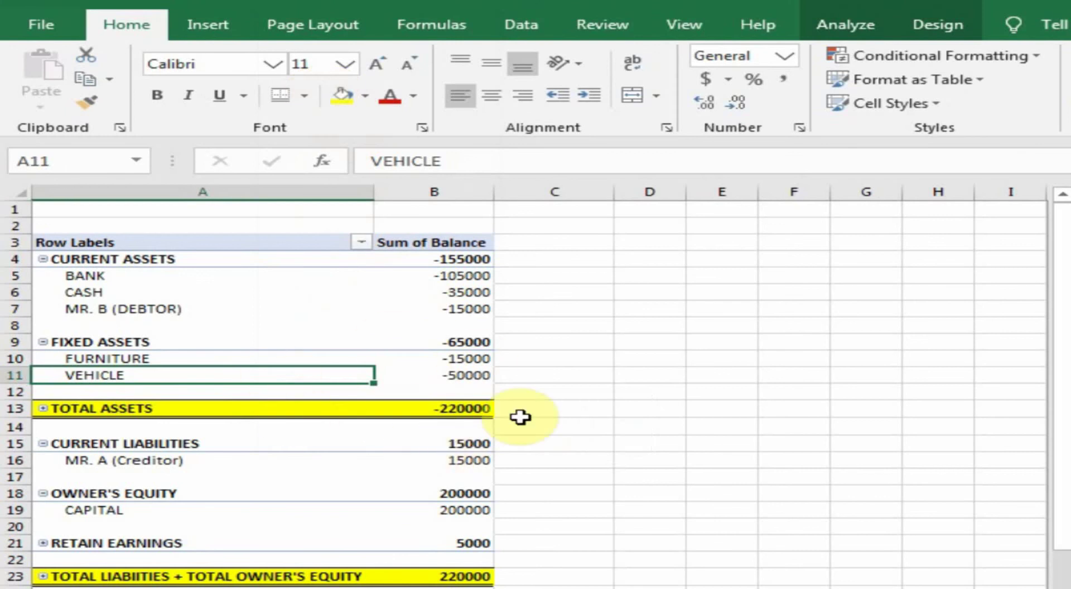
{"action": "left_click", "coordinate": [468, 413]}
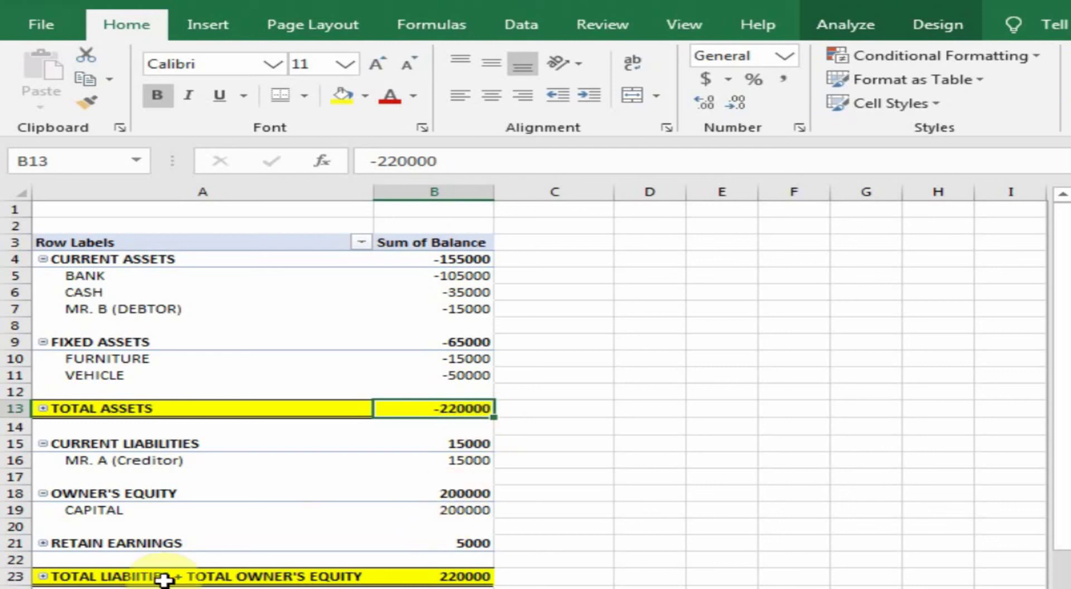
{"action": "left_click", "coordinate": [147, 544]}
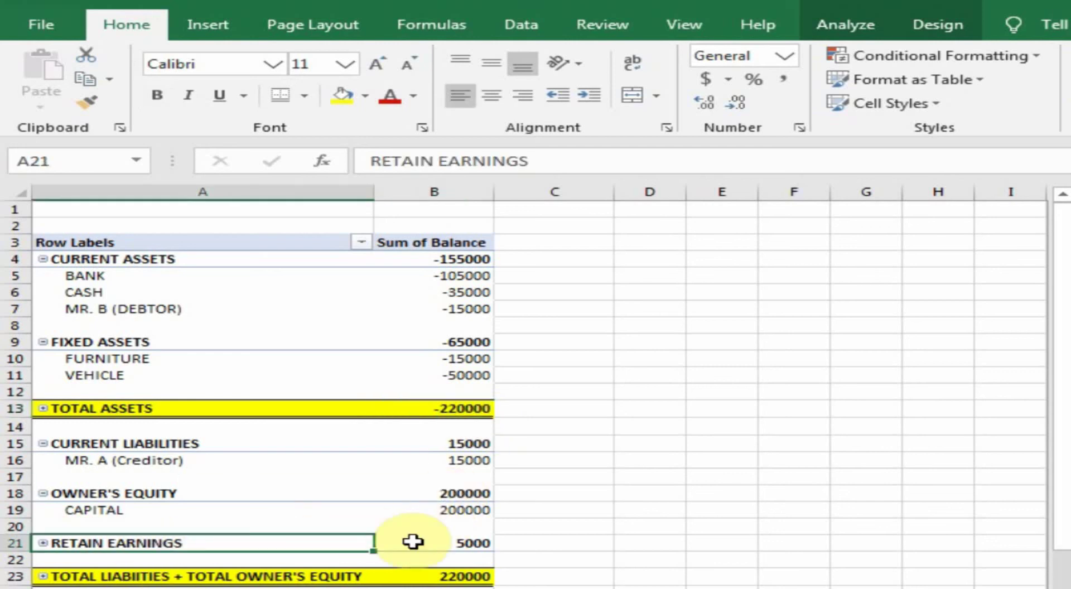
{"action": "left_click", "coordinate": [469, 543]}
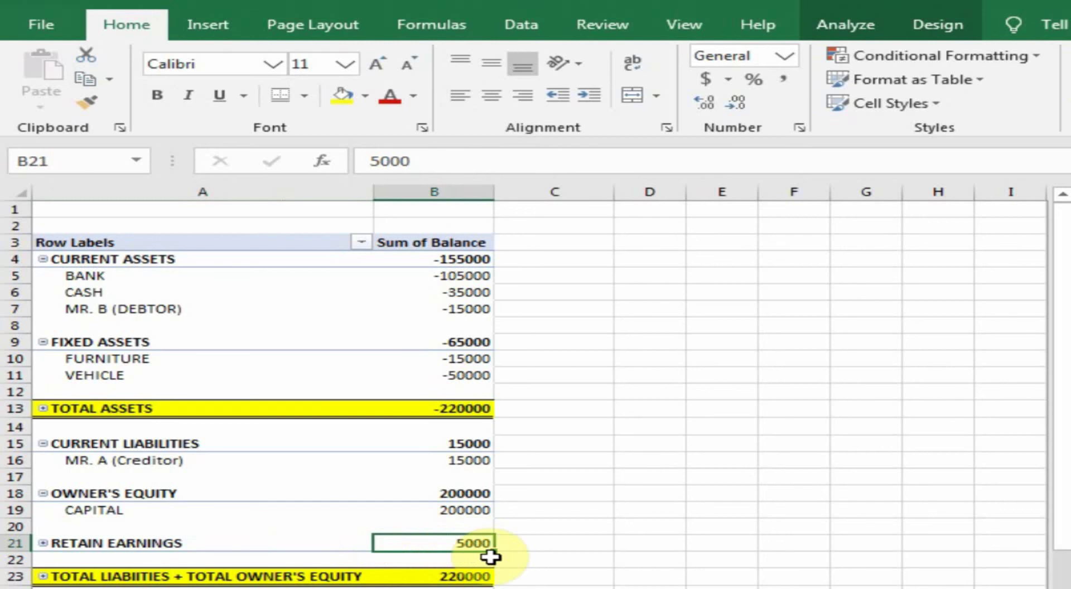